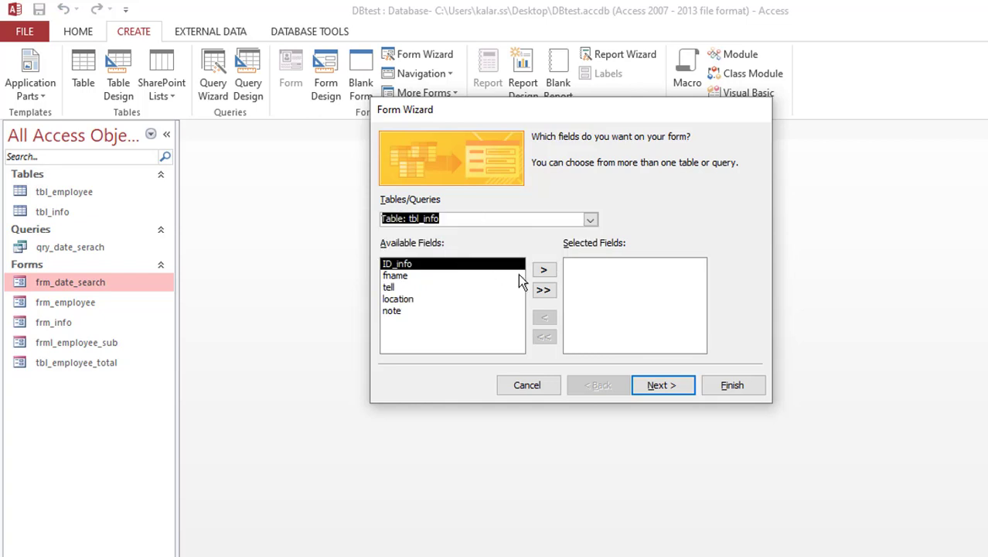
# Include ID_info and fname from tbl_info, plus ID_employee, qarz, wasl, Date and note from tbl_employee, in the new form
pyautogui.click(544, 269)
pyautogui.click(545, 269)
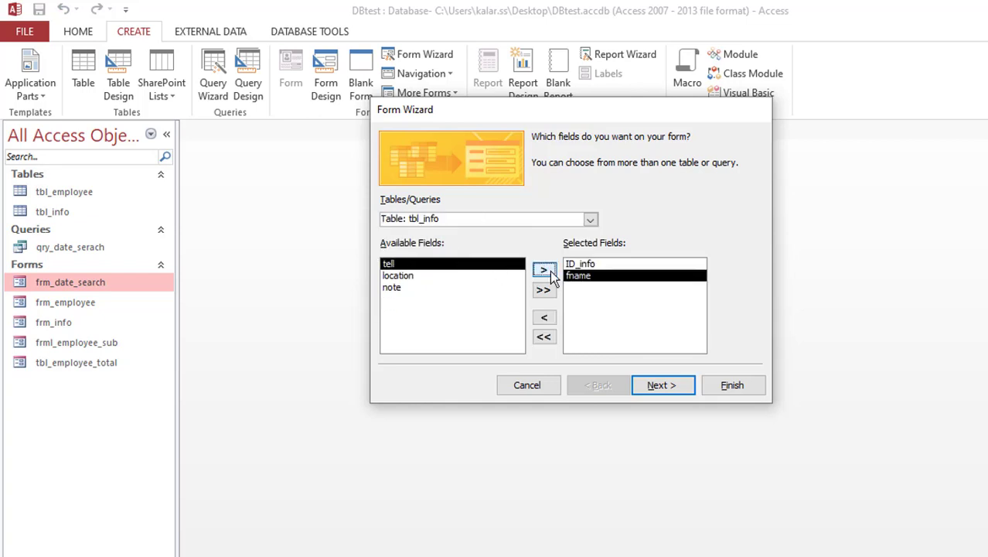
pyautogui.click(590, 220)
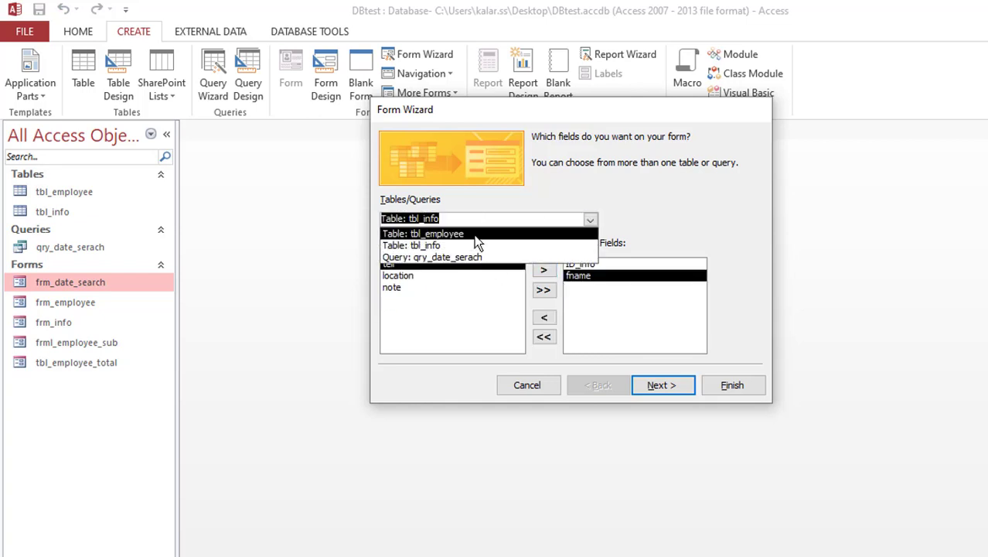
pyautogui.click(474, 234)
pyautogui.click(545, 270)
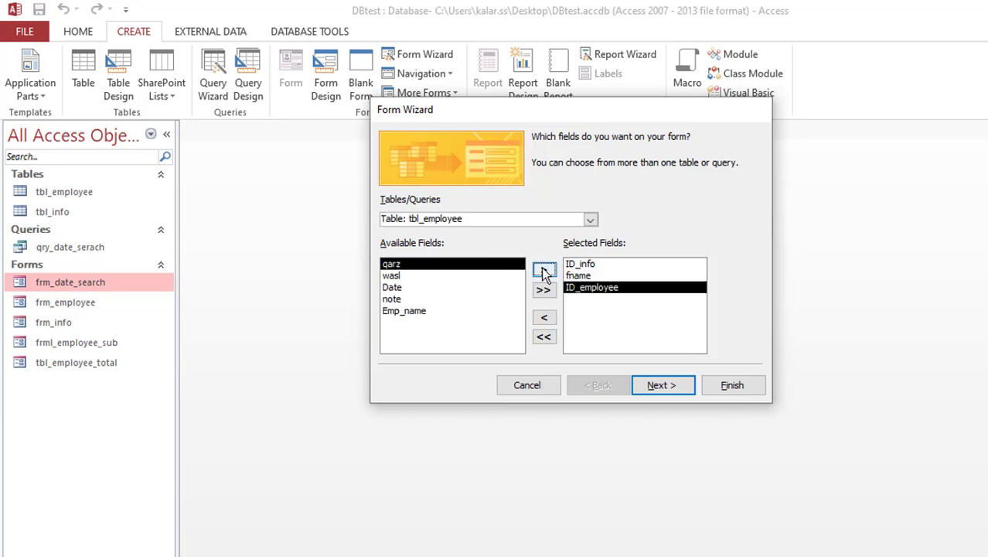
pyautogui.click(544, 269)
pyautogui.click(545, 269)
pyautogui.click(544, 270)
pyautogui.click(544, 269)
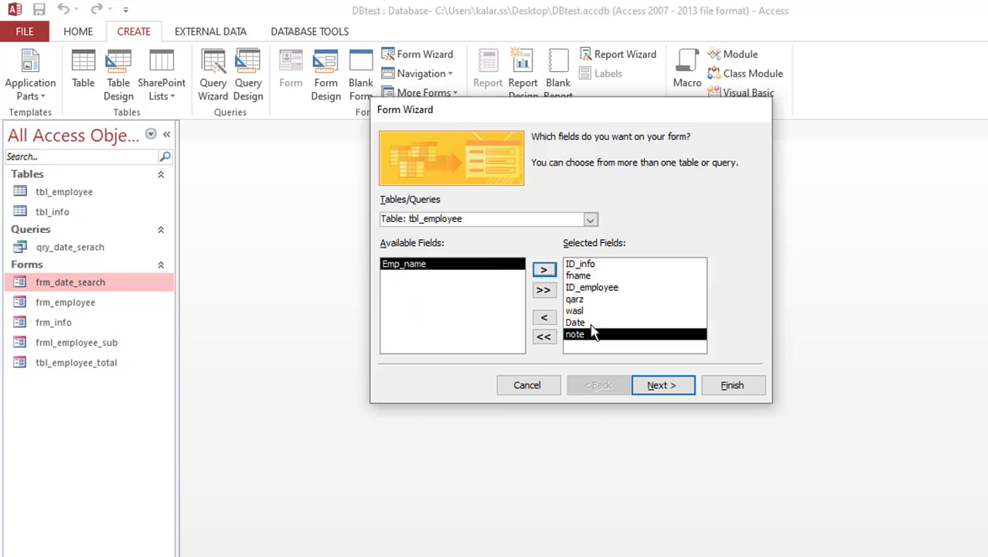
# Accept viewing the data by tbl_info as a form with subform, and the Datasheet layout for the subform
pyautogui.click(662, 385)
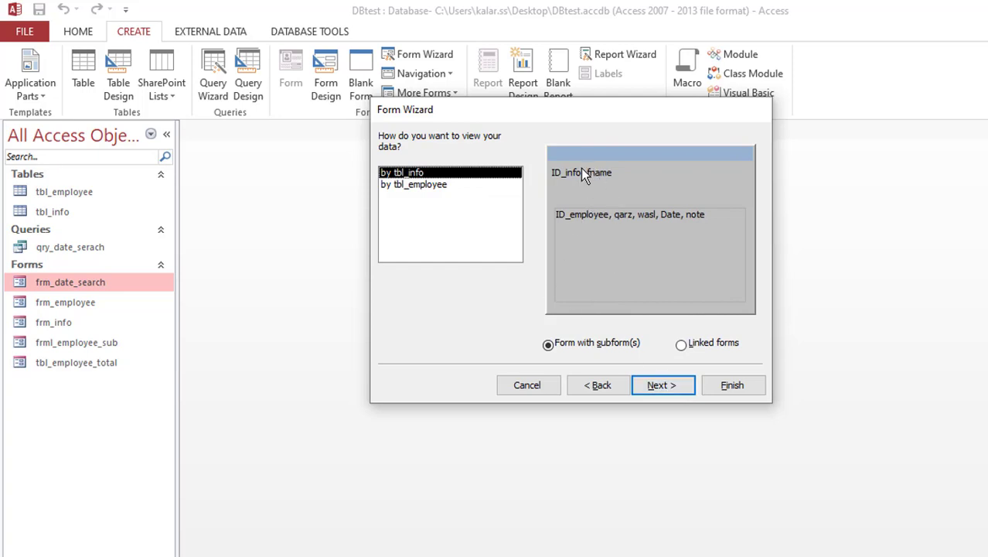
pyautogui.click(666, 386)
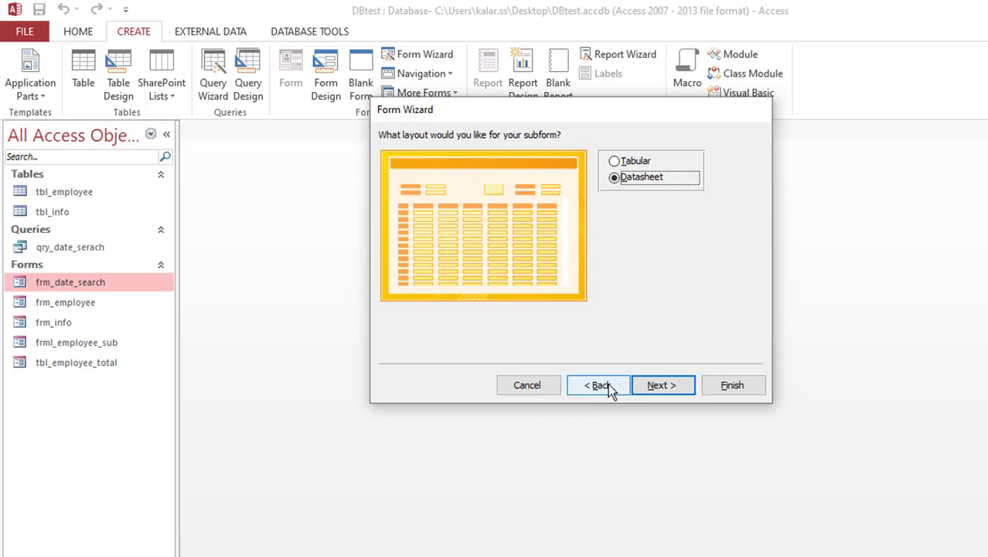
pyautogui.click(655, 390)
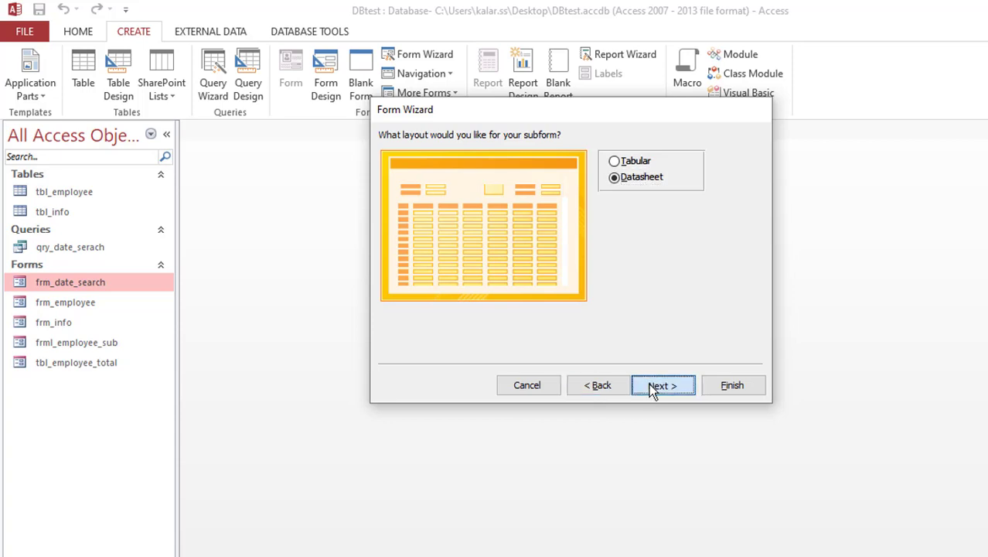
# Title the main form frm_total and the subform frm_total_sub, and finish creating them
pyautogui.moveTo(607, 156); pyautogui.dragTo(551, 155)
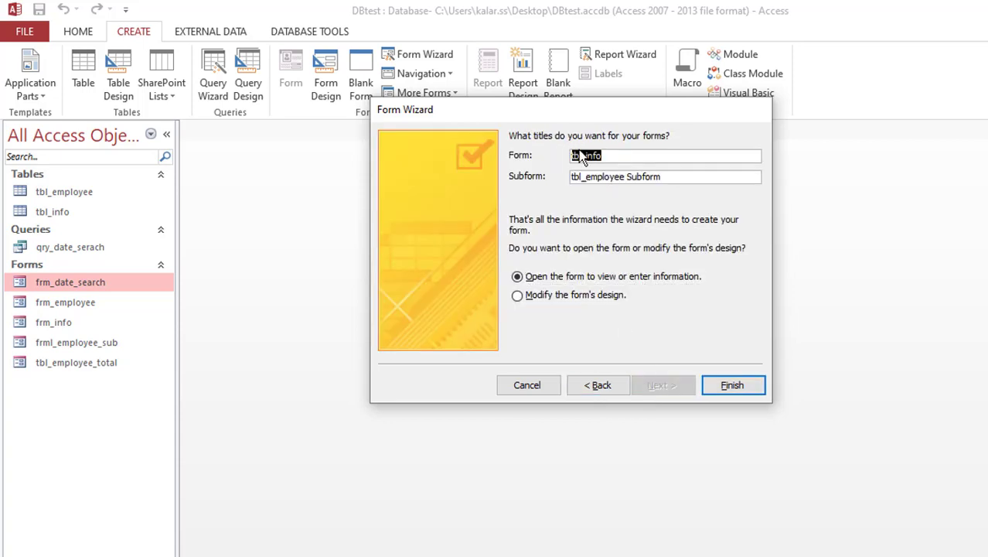
pyautogui.write('frm')
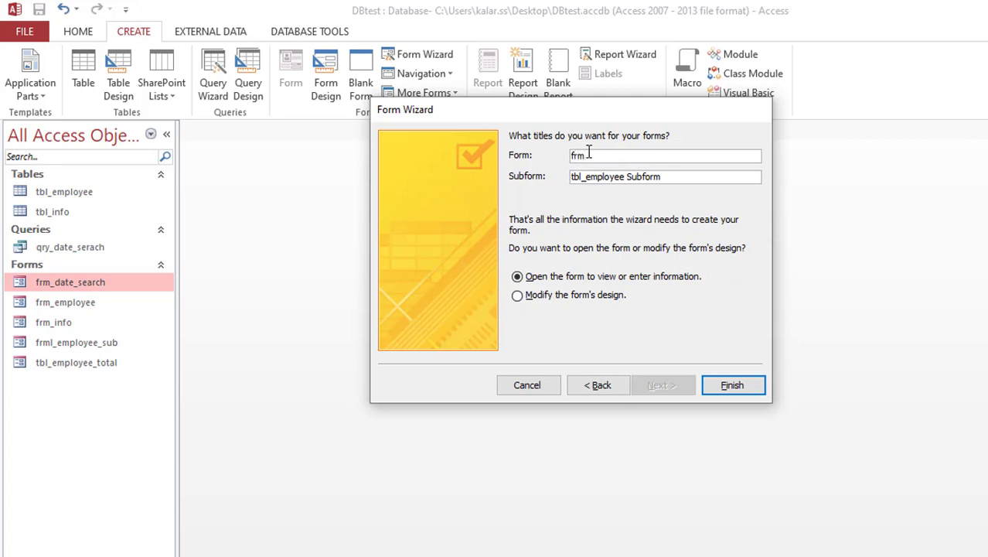
pyautogui.write('_total')
pyautogui.moveTo(667, 177); pyautogui.dragTo(560, 186)
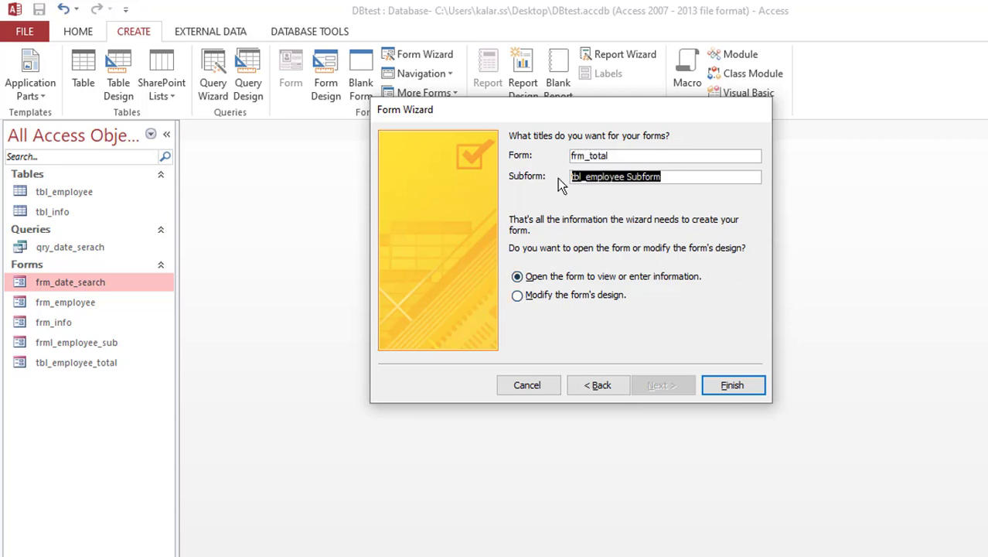
pyautogui.write('frm')
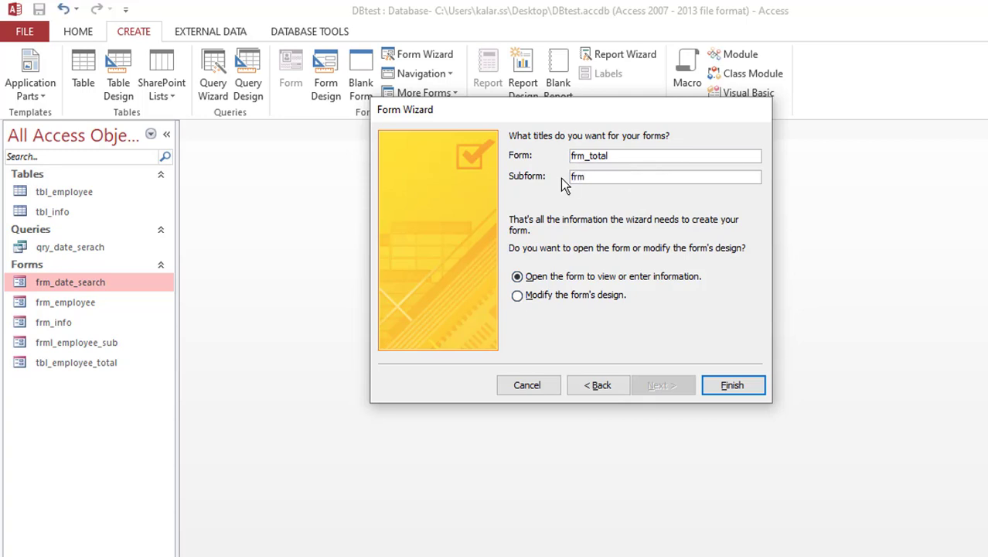
pyautogui.write('_total_sub')
pyautogui.click(729, 384)
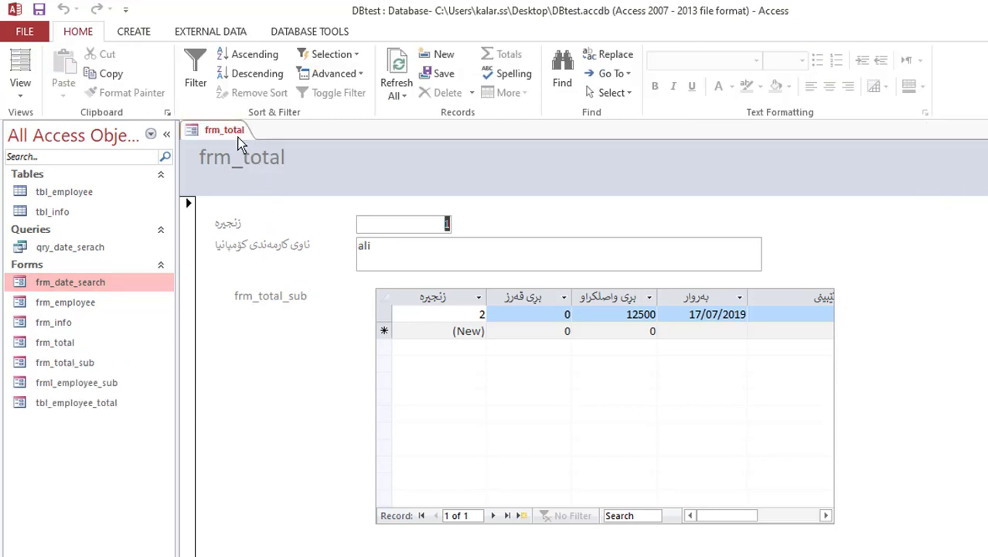
# Switch frm_total to Design View and delete the fname text box from the Detail section
pyautogui.rightClick(239, 138)
pyautogui.click(290, 251)
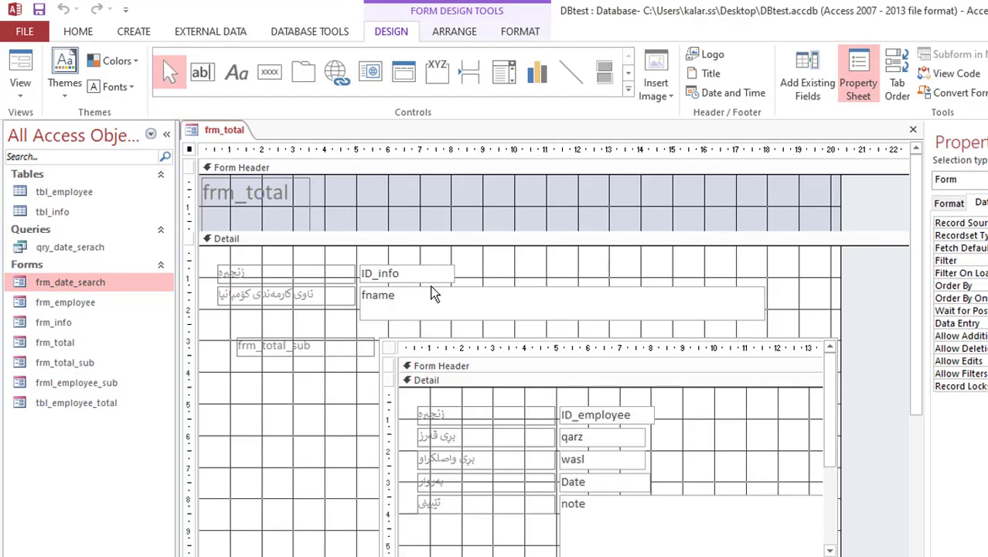
pyautogui.click(470, 309)
pyautogui.press('Delete')
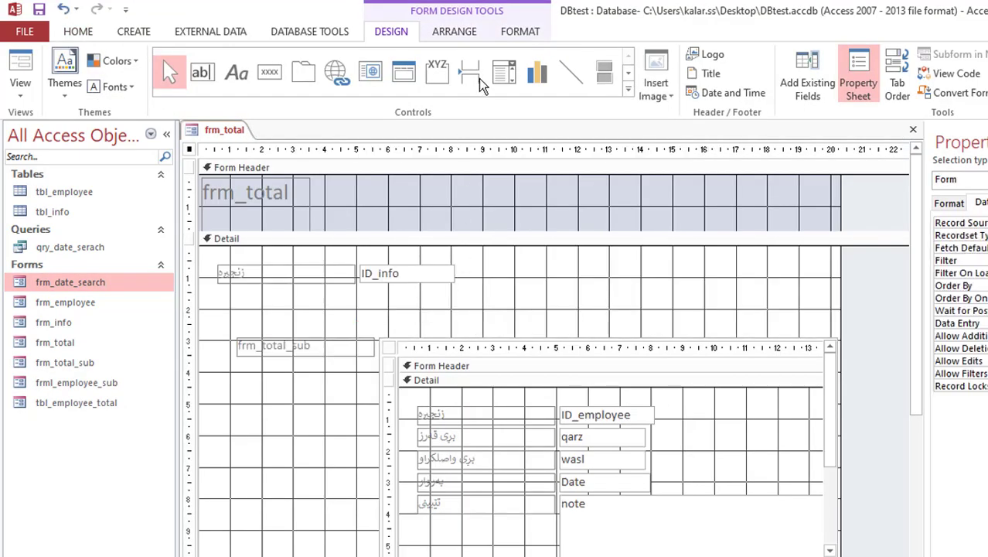
# Add a combo box below ID_info that finds a record on the form, using ID_info and fname, with the label fname
pyautogui.click(504, 75)
pyautogui.moveTo(372, 293); pyautogui.dragTo(585, 317)
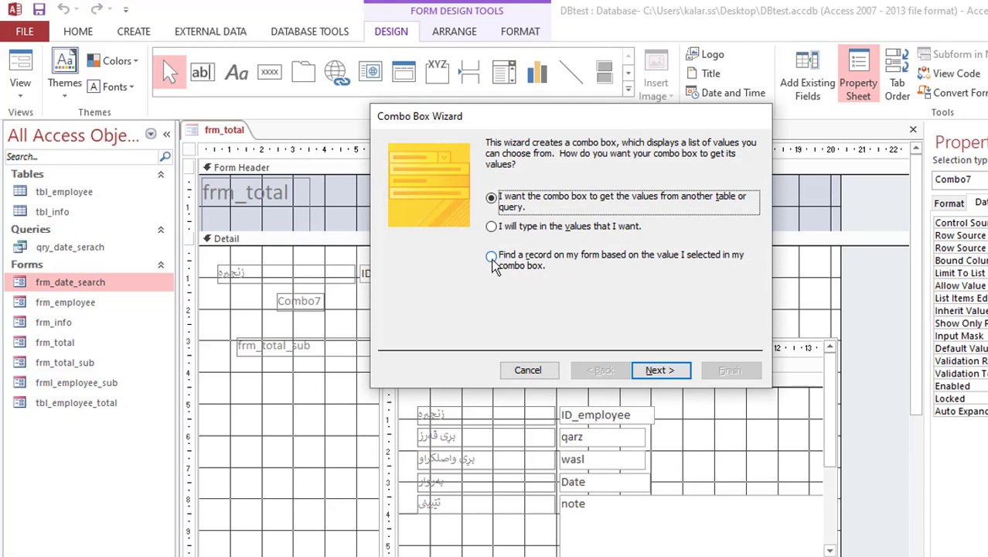
pyautogui.click(492, 257)
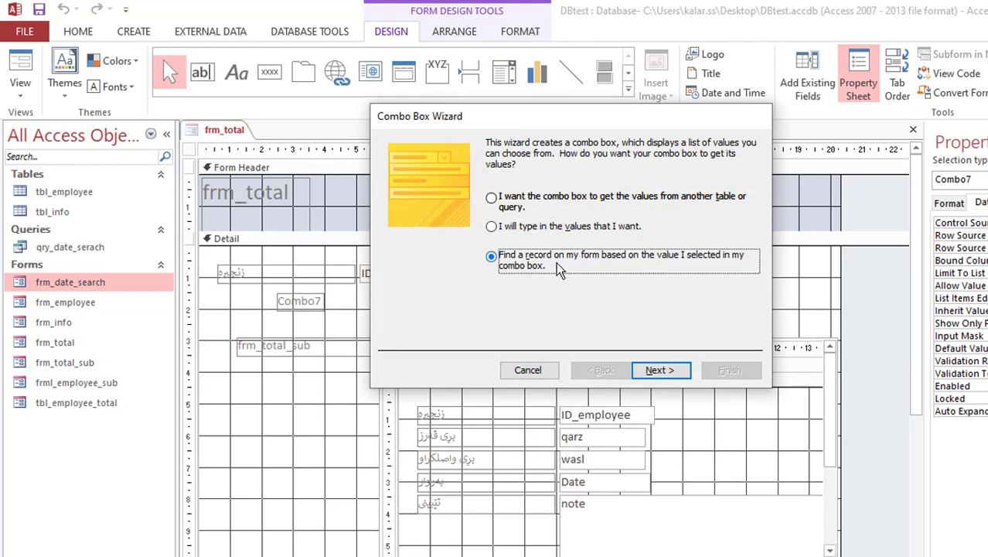
pyautogui.click(659, 369)
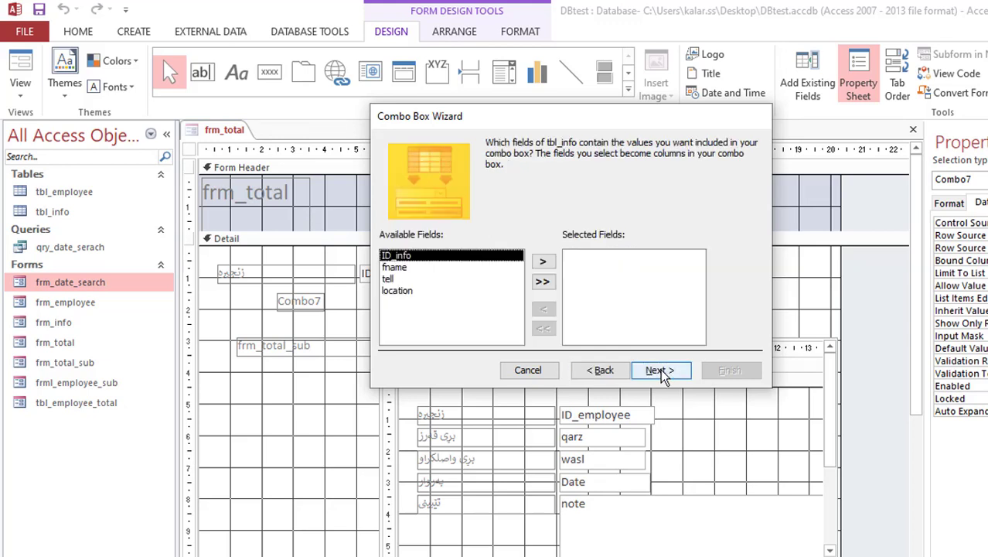
pyautogui.click(539, 263)
pyautogui.click(539, 263)
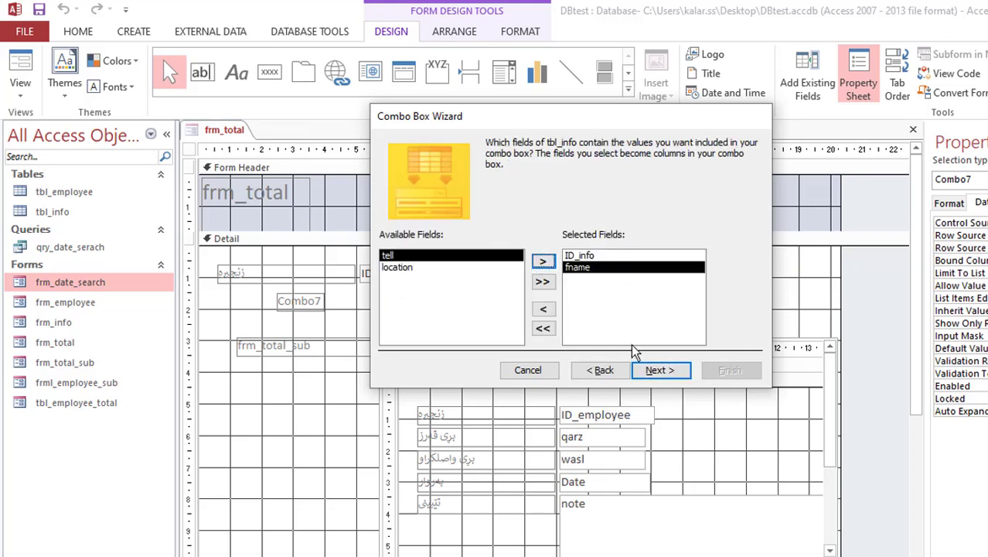
pyautogui.click(664, 370)
pyautogui.click(662, 371)
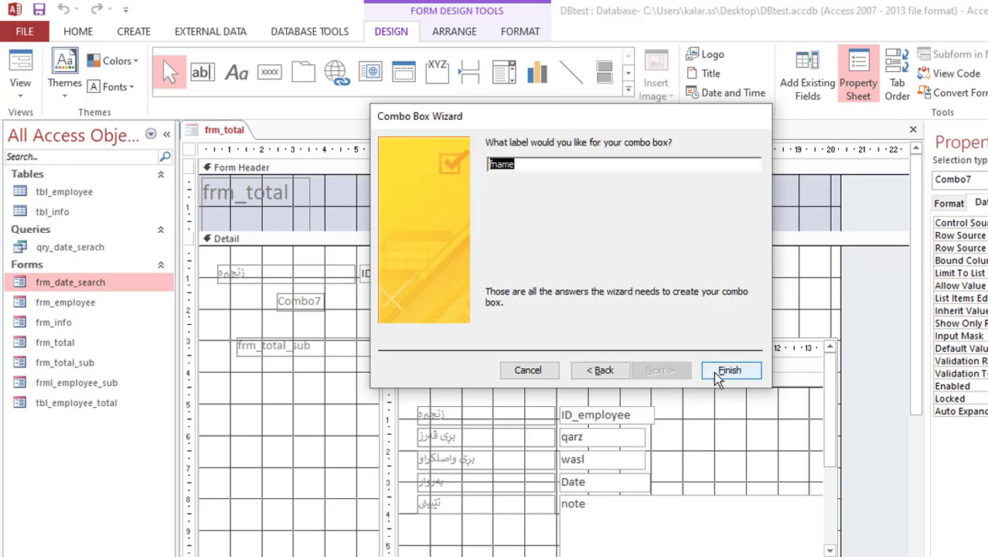
pyautogui.click(724, 372)
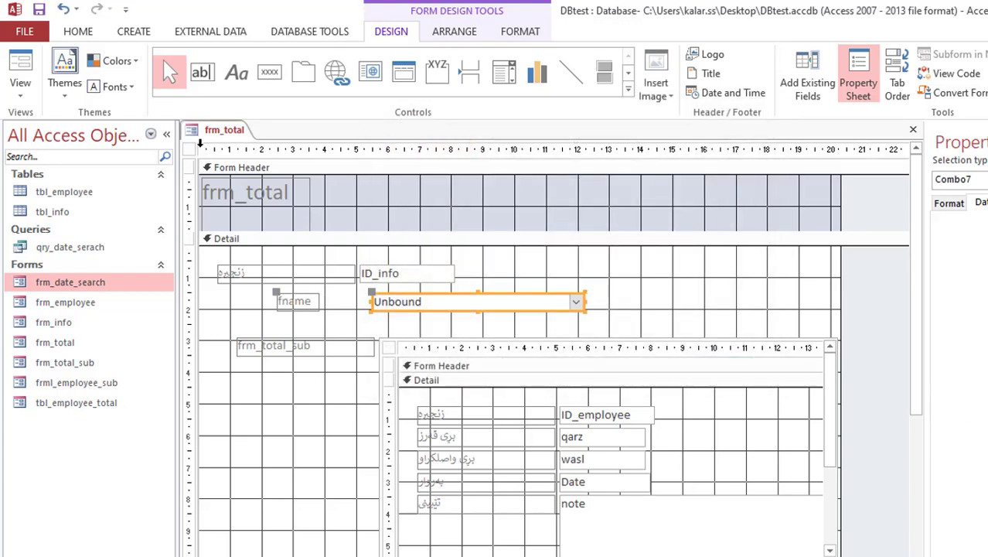
# Test the fname combo box in Form View by choosing two different employees
pyautogui.rightClick(224, 130)
pyautogui.click(252, 154)
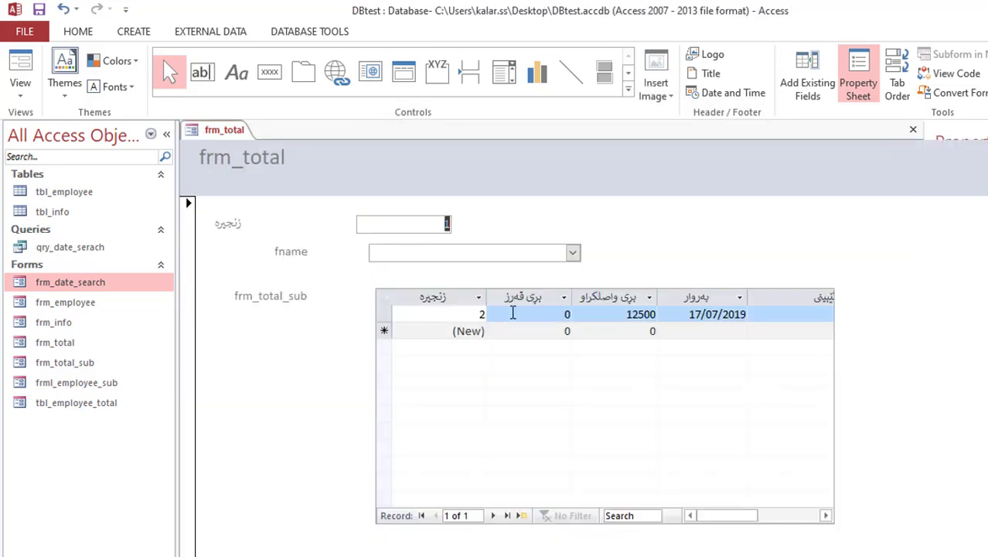
pyautogui.click(573, 252)
pyautogui.click(511, 334)
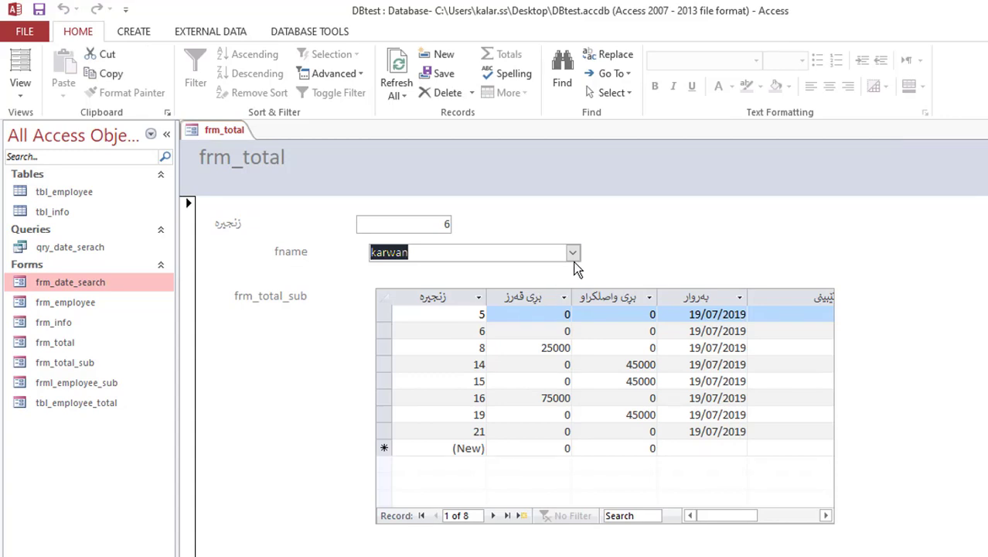
pyautogui.click(573, 252)
pyautogui.click(498, 309)
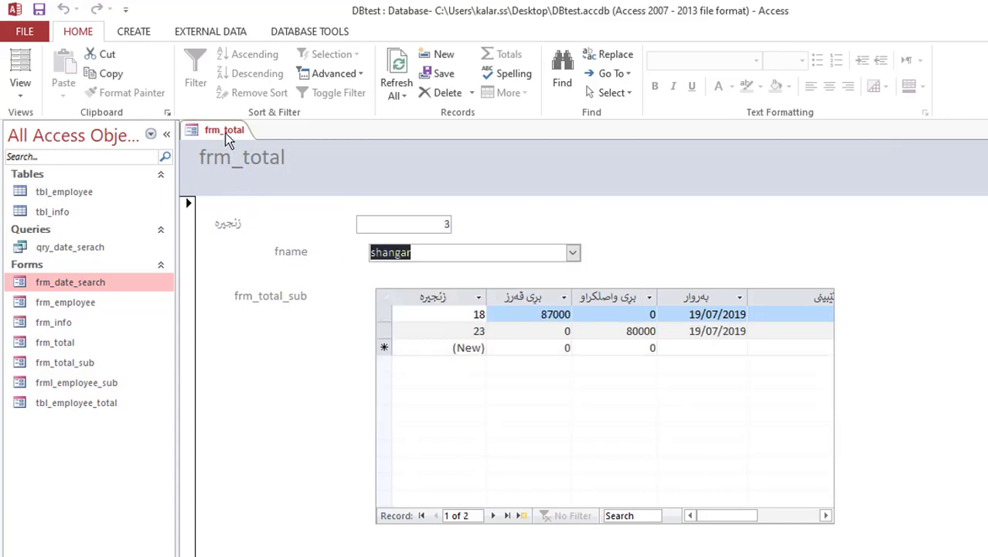
# Save the frm_total form and close all open objects
pyautogui.rightClick(225, 132)
pyautogui.click(259, 152)
pyautogui.rightClick(198, 130)
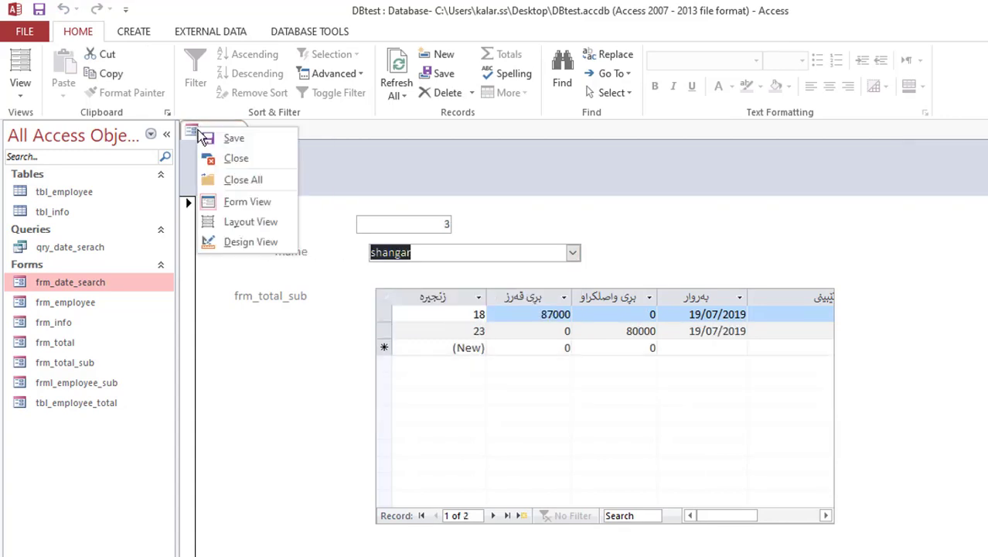
pyautogui.click(241, 182)
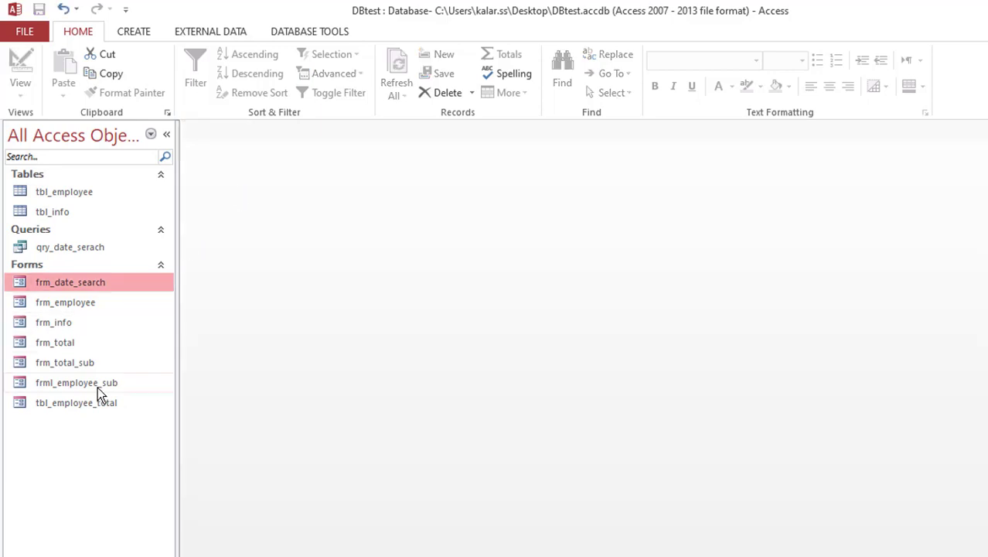
# Open the frm_total_sub form in Design View
pyautogui.click(80, 362)
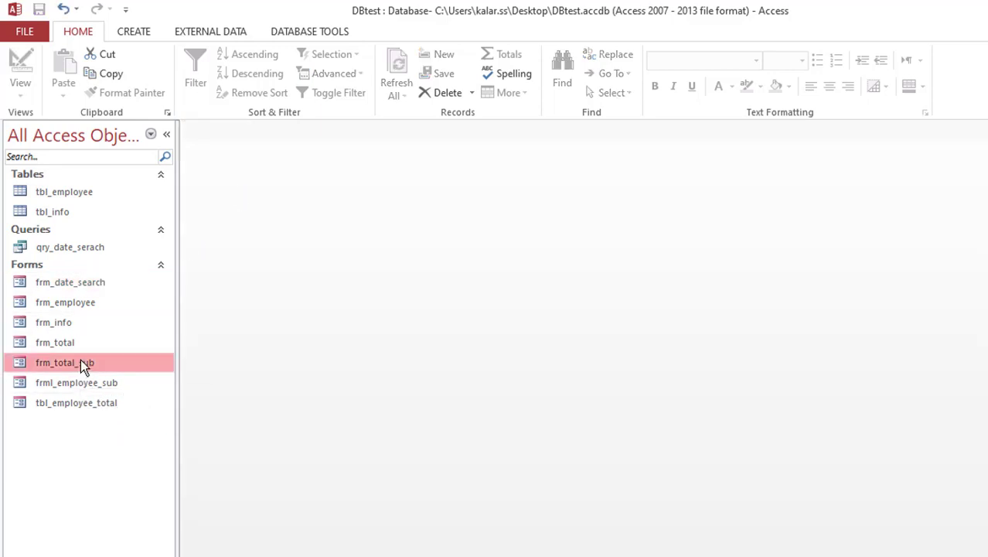
pyautogui.rightClick(81, 361)
pyautogui.click(118, 411)
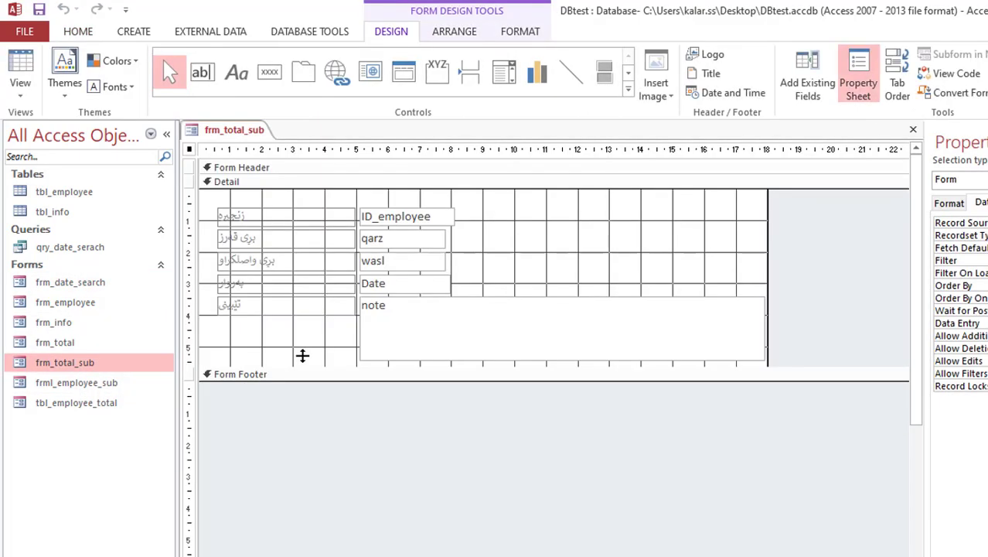
# Add an unbound text box about 6 cm wide to the Form Footer and extend the footer to about 5 cm high
pyautogui.click(200, 72)
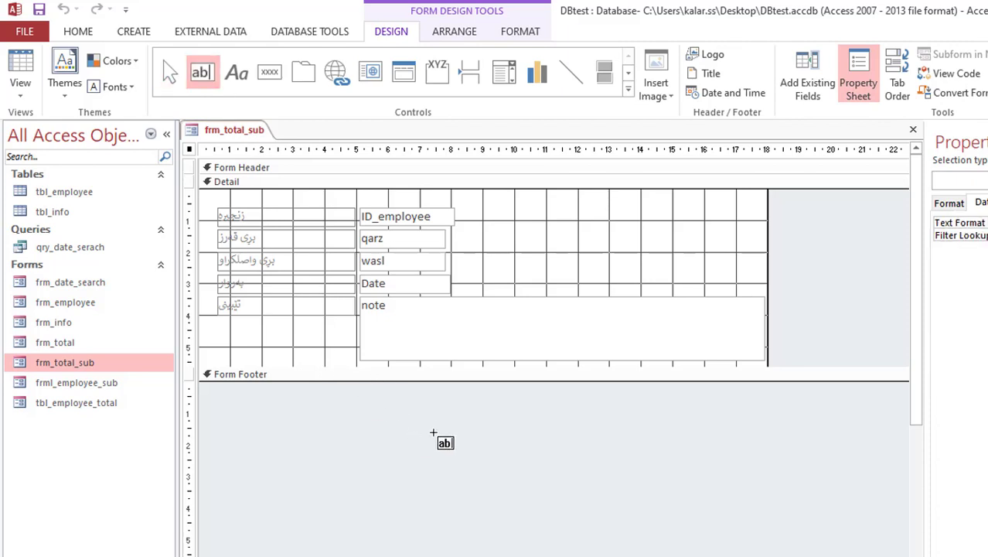
pyautogui.moveTo(424, 435); pyautogui.dragTo(361, 430)
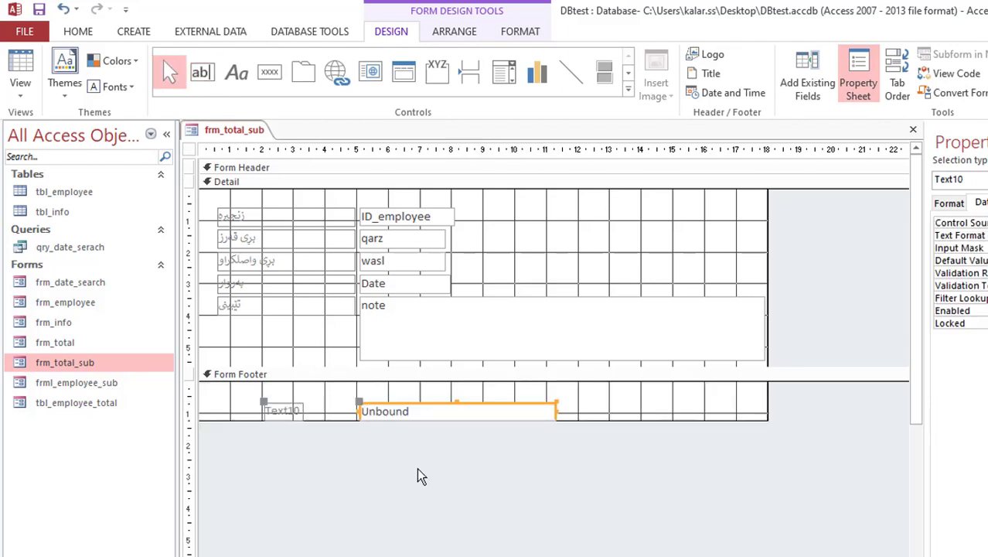
pyautogui.click(418, 471)
pyautogui.moveTo(620, 422); pyautogui.dragTo(631, 539)
pyautogui.click(424, 418)
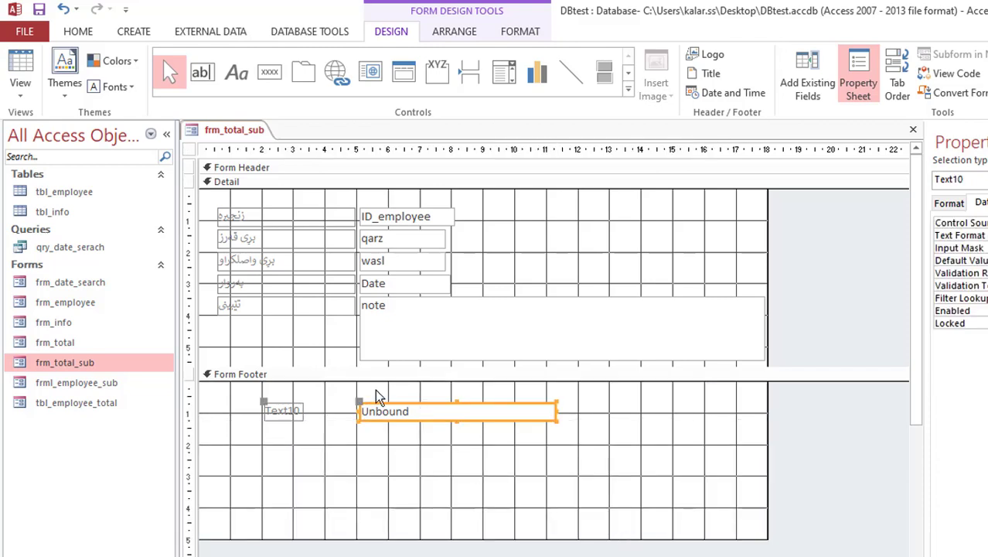
# Add two more unbound text boxes of about the same width below the first one in the Form Footer
pyautogui.click(207, 78)
pyautogui.moveTo(556, 435); pyautogui.dragTo(356, 451)
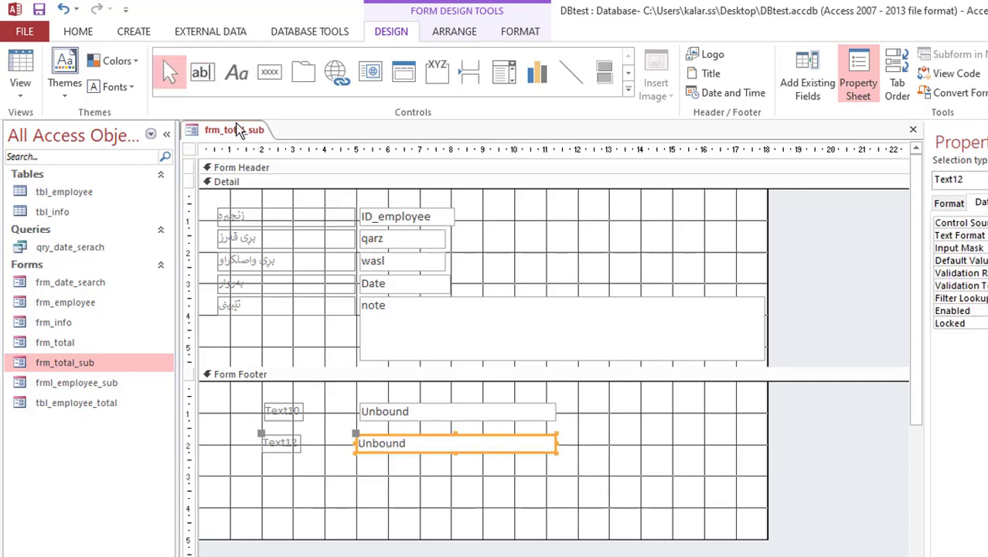
pyautogui.click(201, 73)
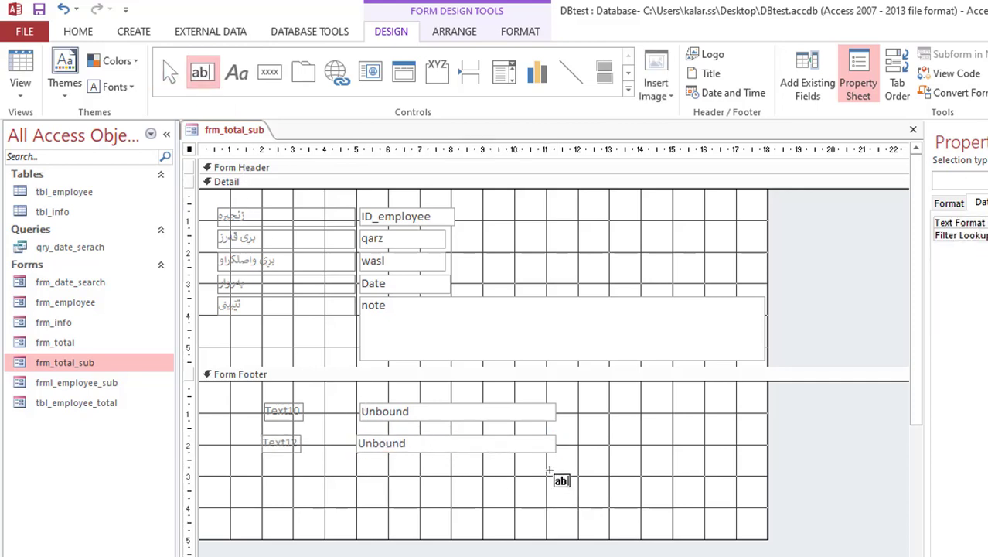
pyautogui.moveTo(551, 470); pyautogui.dragTo(354, 486)
# Name the three text boxes in the Form Footer txtq, txtw and txt_total from first to third
pyautogui.click(425, 418)
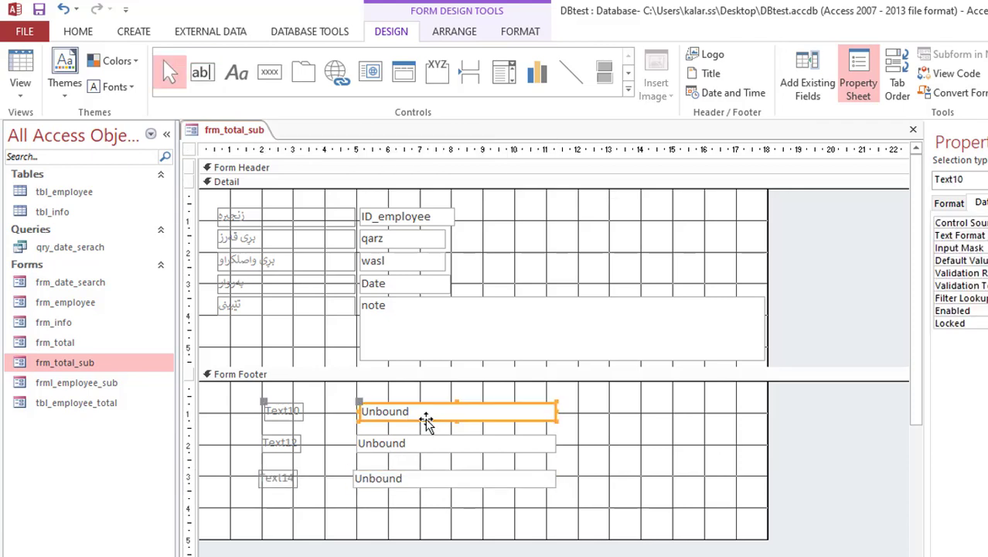
pyautogui.click(433, 447)
pyautogui.click(428, 410)
pyautogui.click(986, 202)
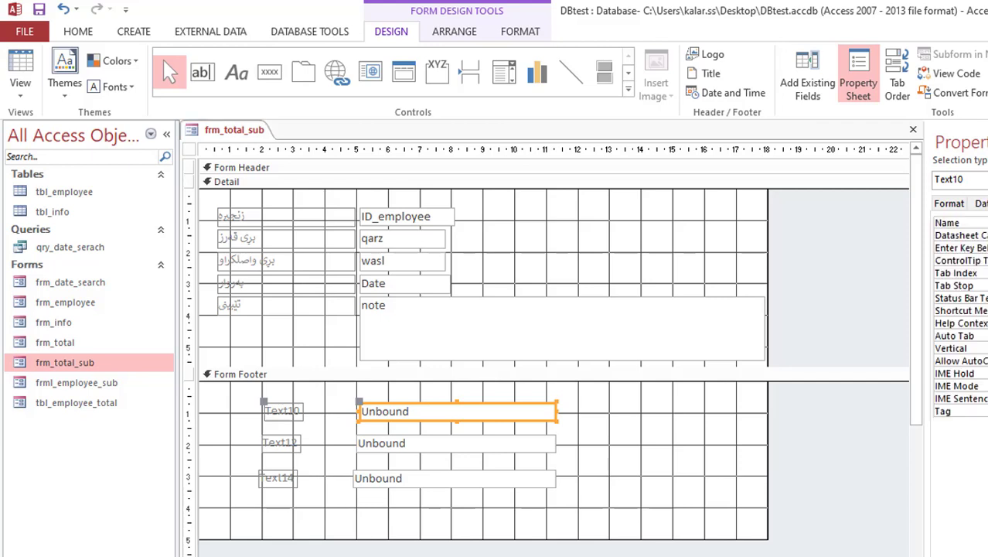
pyautogui.click(512, 442)
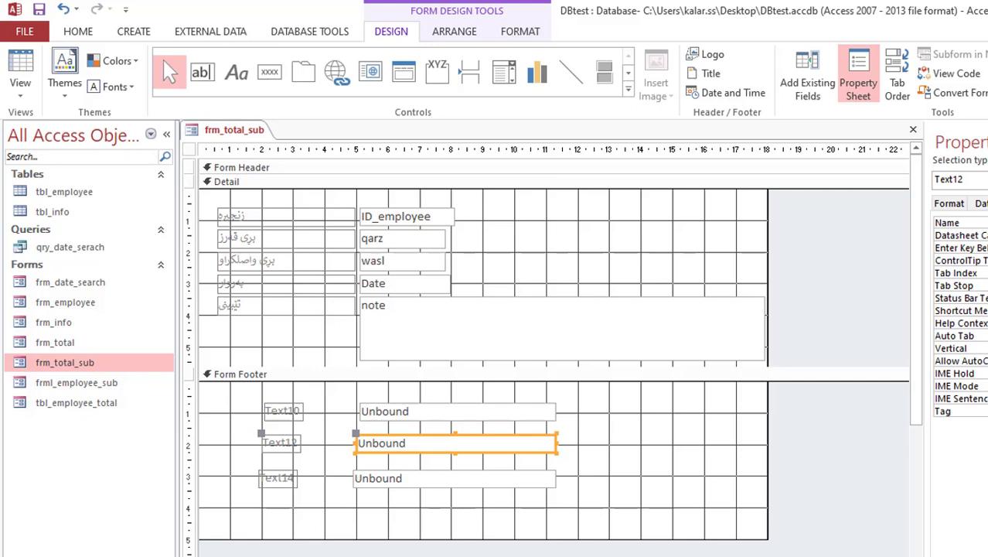
pyautogui.click(457, 476)
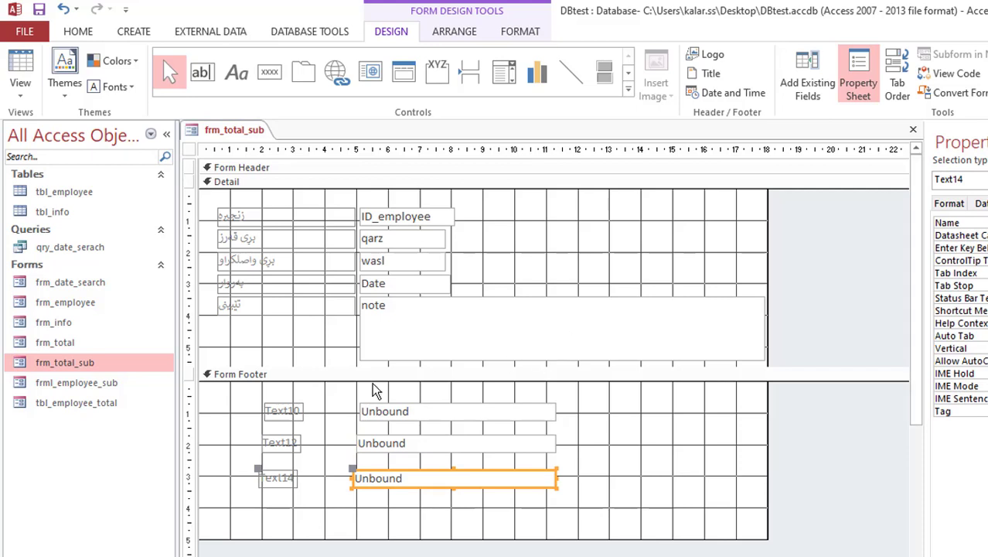
# Shift the second Form Footer text box with its label so that its left edge lines up with the first one
pyautogui.click(367, 414)
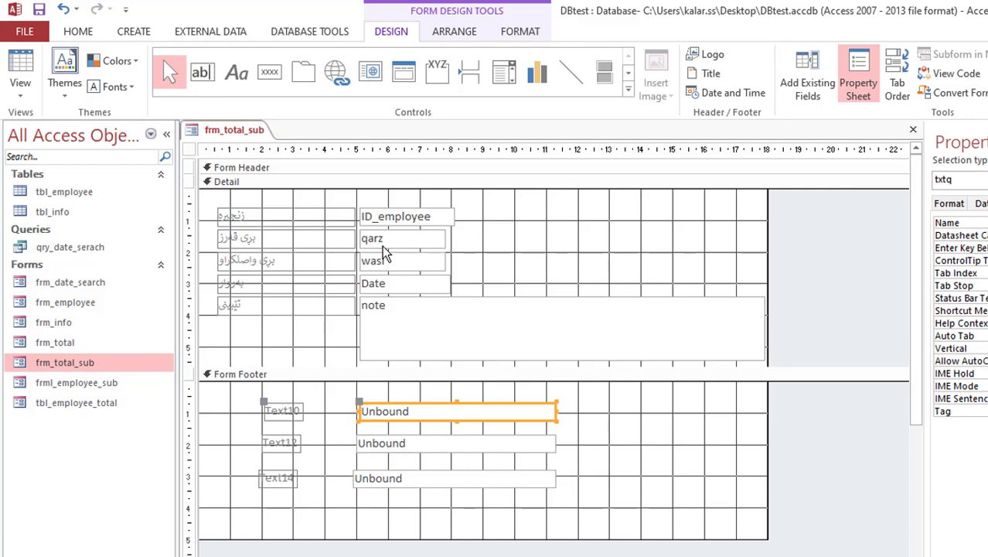
pyautogui.click(396, 442)
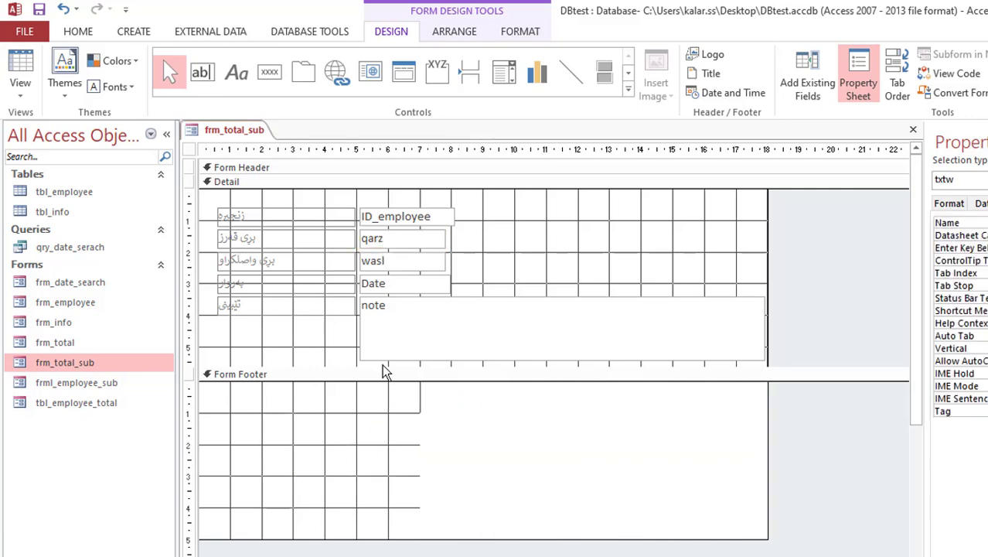
pyautogui.click(384, 263)
pyautogui.click(412, 480)
pyautogui.click(406, 412)
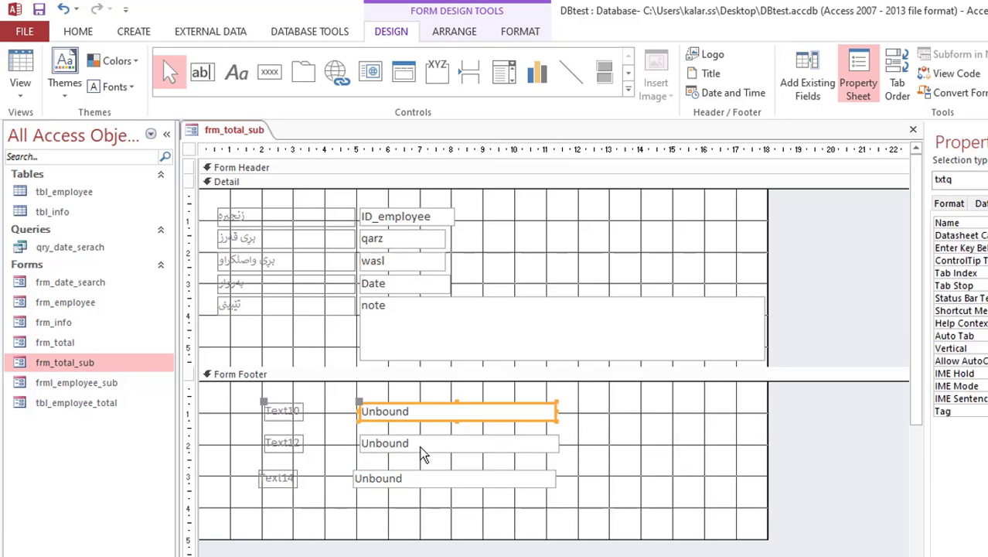
pyautogui.click(405, 441)
pyautogui.keyDown('shift'); pyautogui.click(402, 413); pyautogui.keyUp('shift')
# Enter the expression =sum([qarz]) in the txtq text box of the Form Footer
pyautogui.click(402, 413)
pyautogui.click(375, 413)
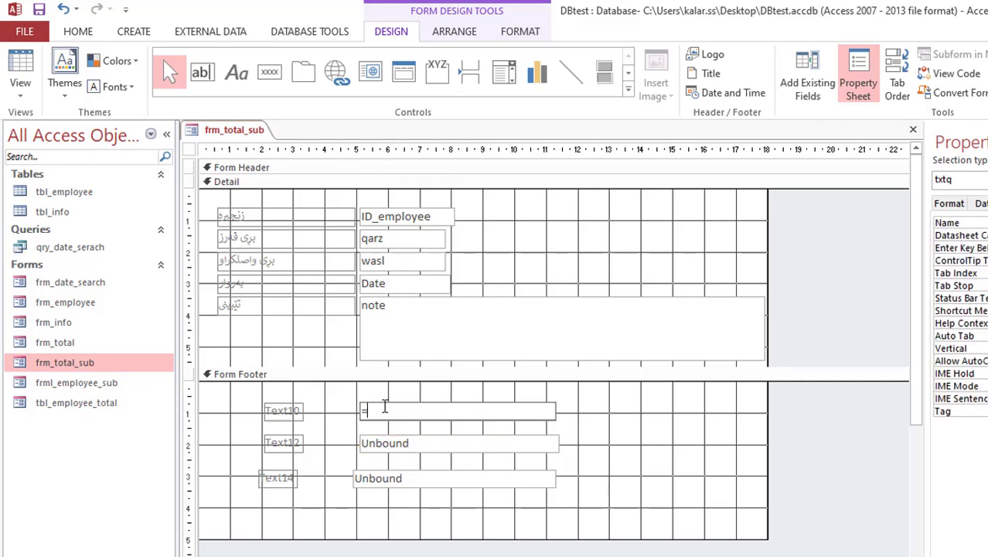
pyautogui.write('=sum([qarz')
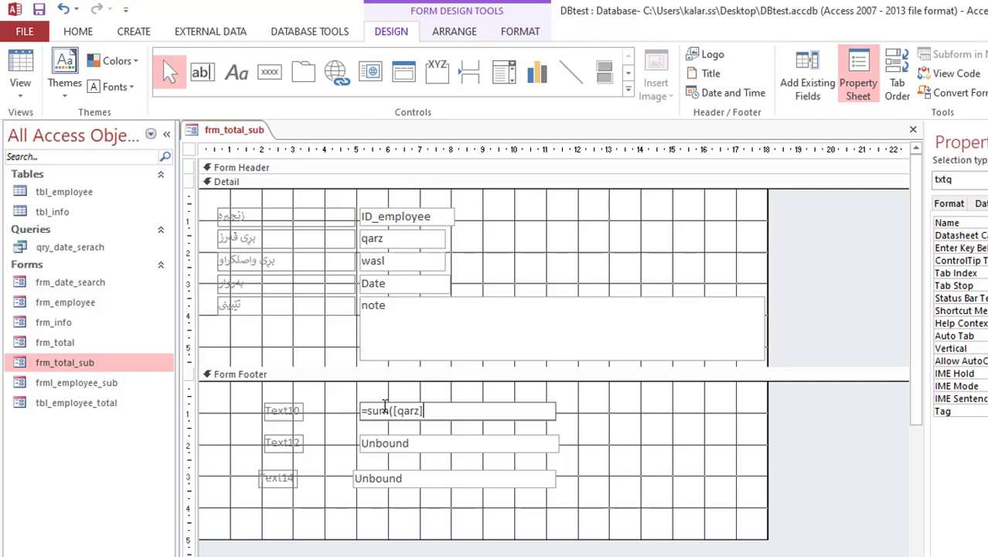
# Enter the expression =sum([wasl]) in the txtw text box of the Form Footer
pyautogui.click(394, 444)
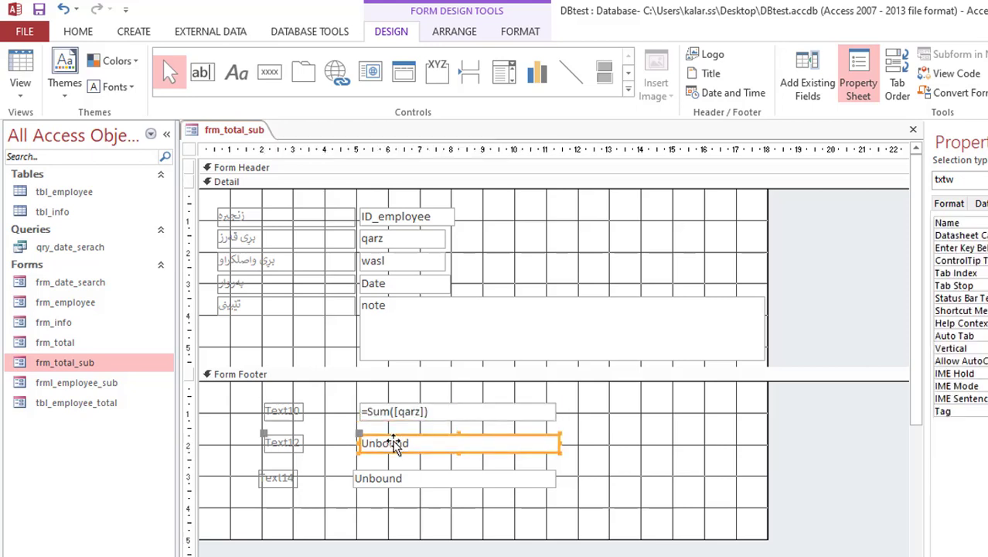
pyautogui.click(394, 441)
pyautogui.write('=s')
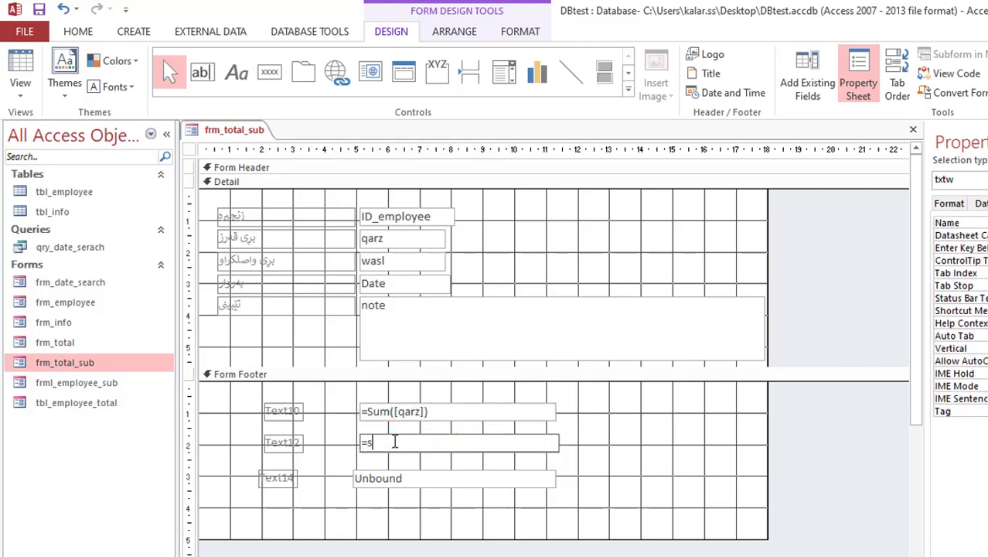
pyautogui.write('um([wasl')
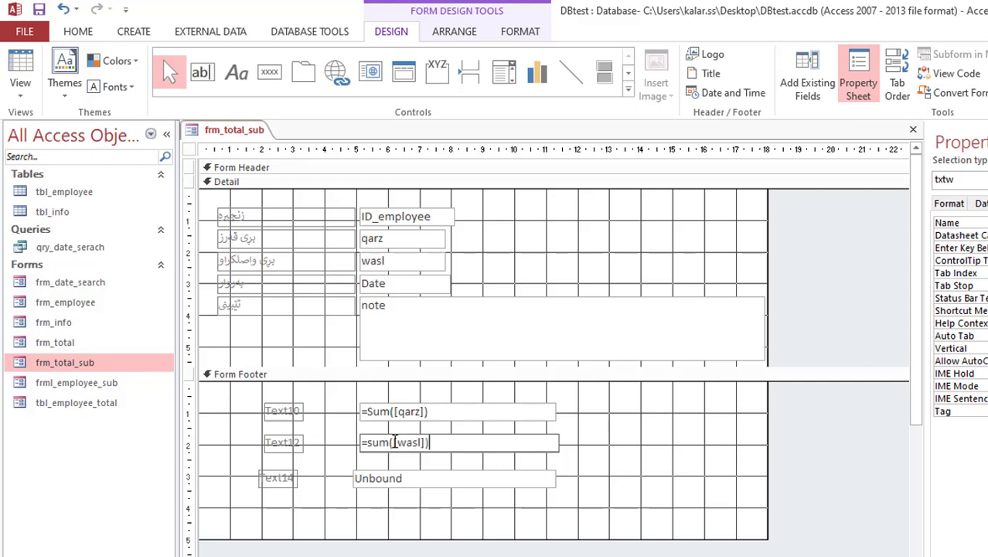
# Enter the expression =([txtq]-[txtw]) in the txt_total text box, then save and close the frm_total_sub form
pyautogui.click(380, 478)
pyautogui.click(380, 478)
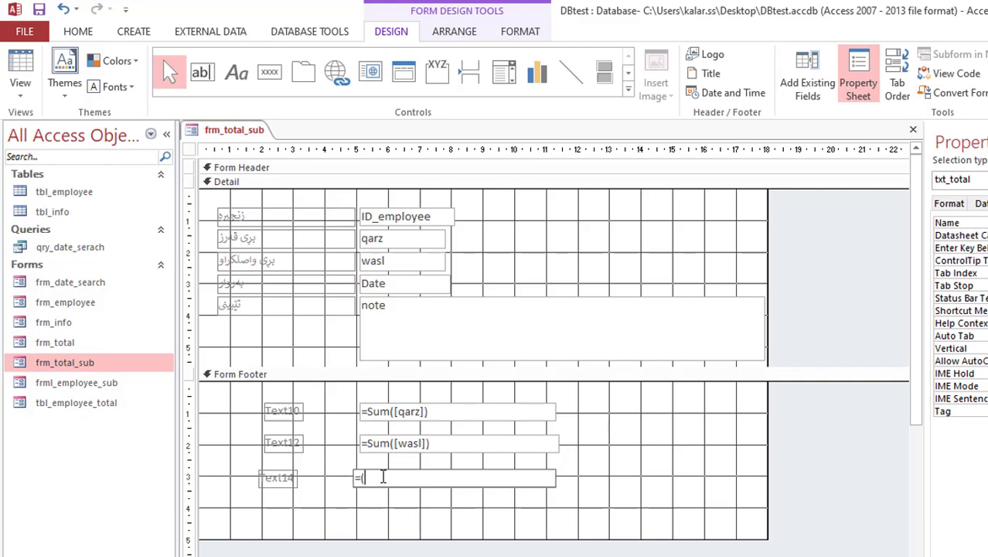
pyautogui.write('=(txt')
pyautogui.press('BackSpace')
pyautogui.press('BackSpace')
pyautogui.write('xtw')
pyautogui.click(403, 500)
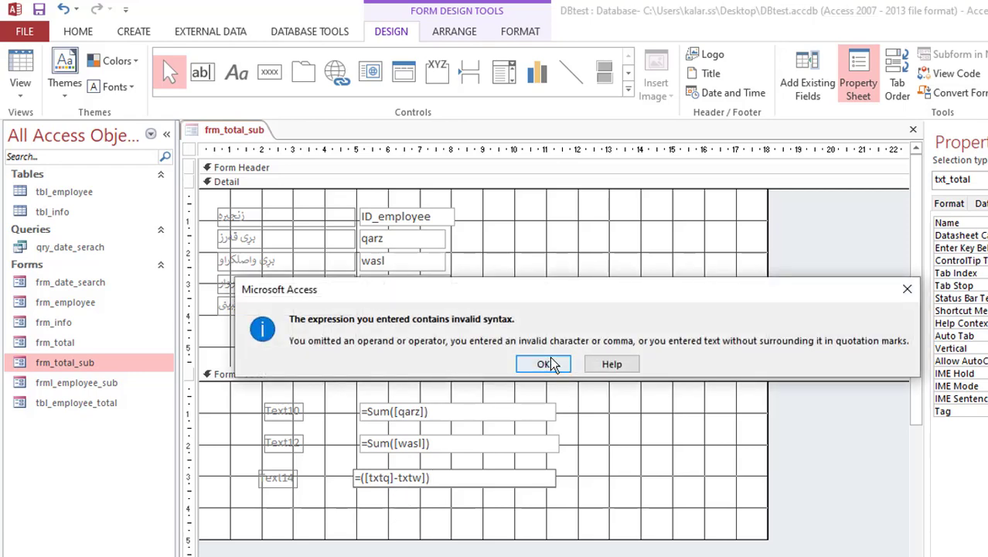
pyautogui.click(548, 359)
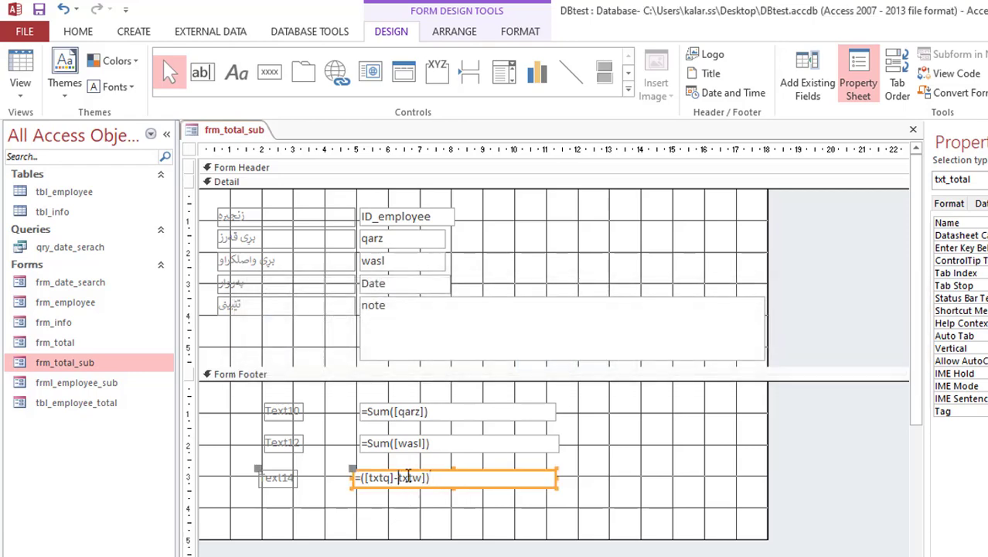
pyautogui.write('[')
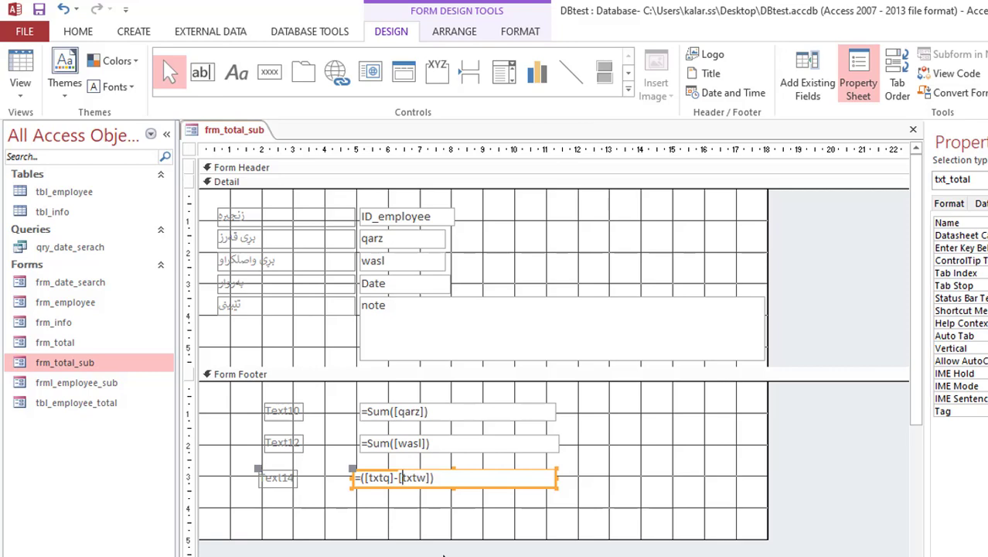
pyautogui.click(424, 512)
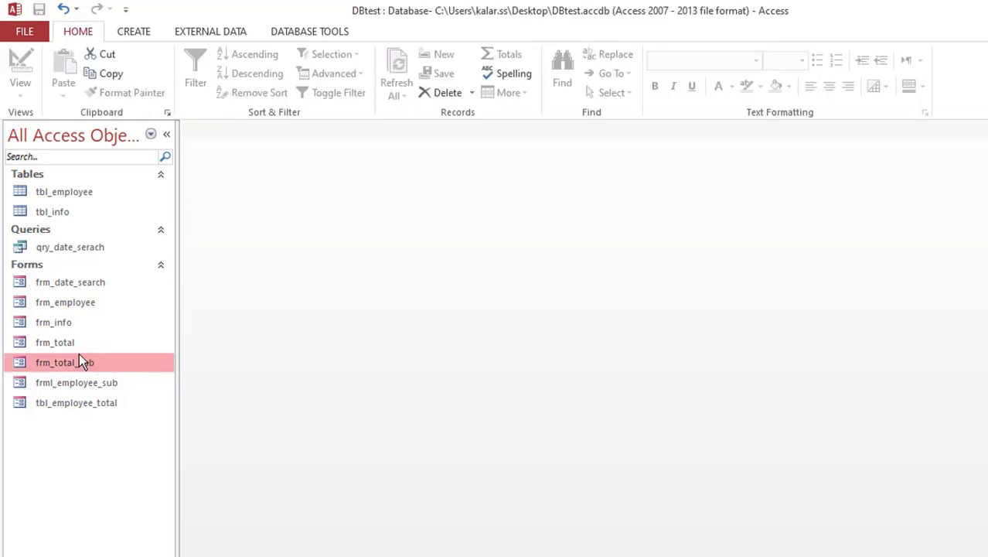
# Open the frm_total form in Design View and check the names of the calculated text boxes in the subform's footer
pyautogui.click(66, 343)
pyautogui.rightClick(68, 345)
pyautogui.click(74, 349)
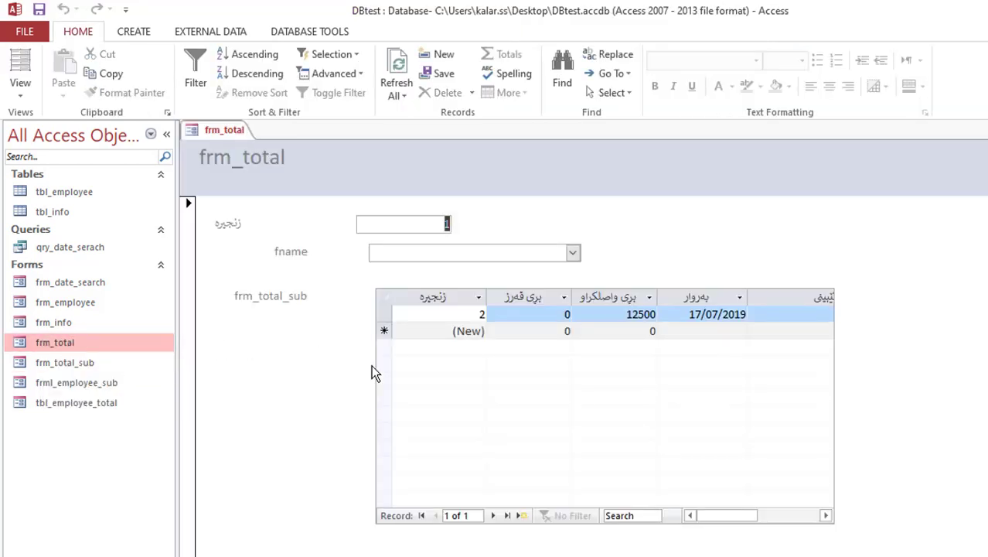
pyautogui.rightClick(240, 145)
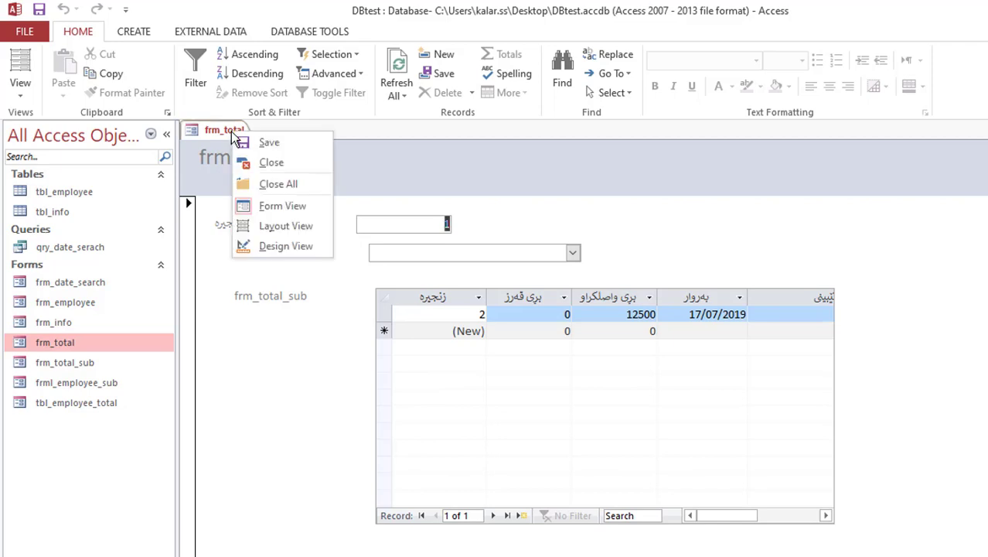
pyautogui.click(263, 246)
pyautogui.moveTo(829, 386); pyautogui.dragTo(823, 485)
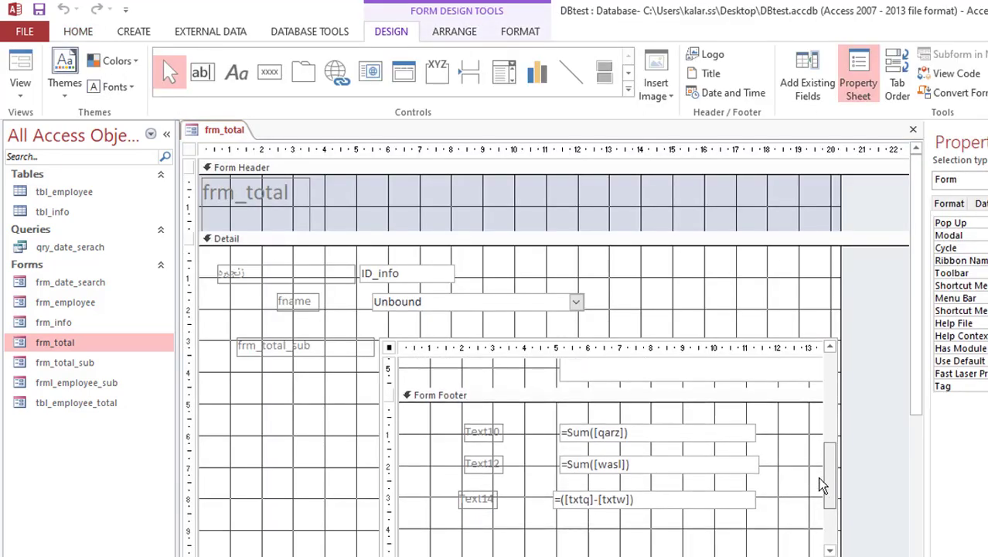
pyautogui.click(637, 424)
pyautogui.click(643, 453)
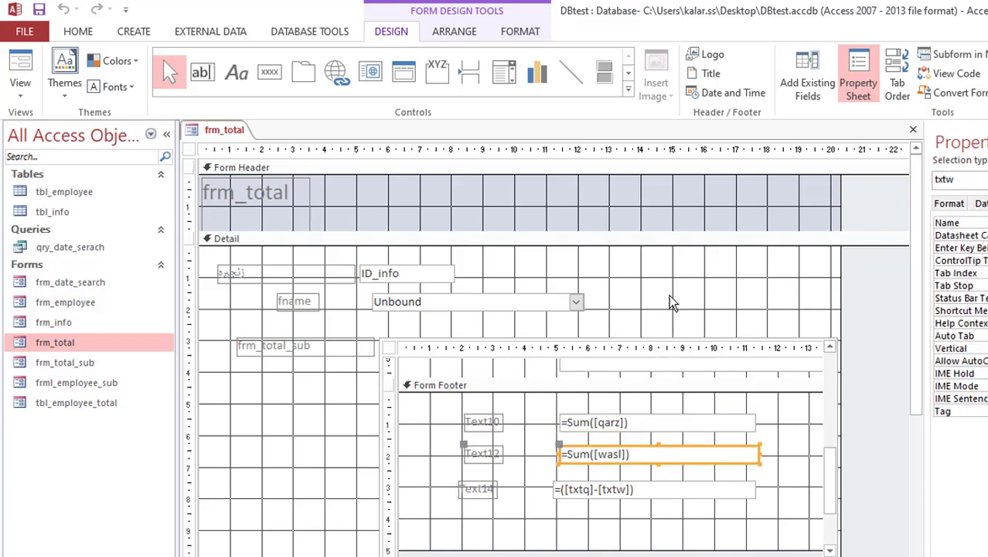
pyautogui.click(671, 238)
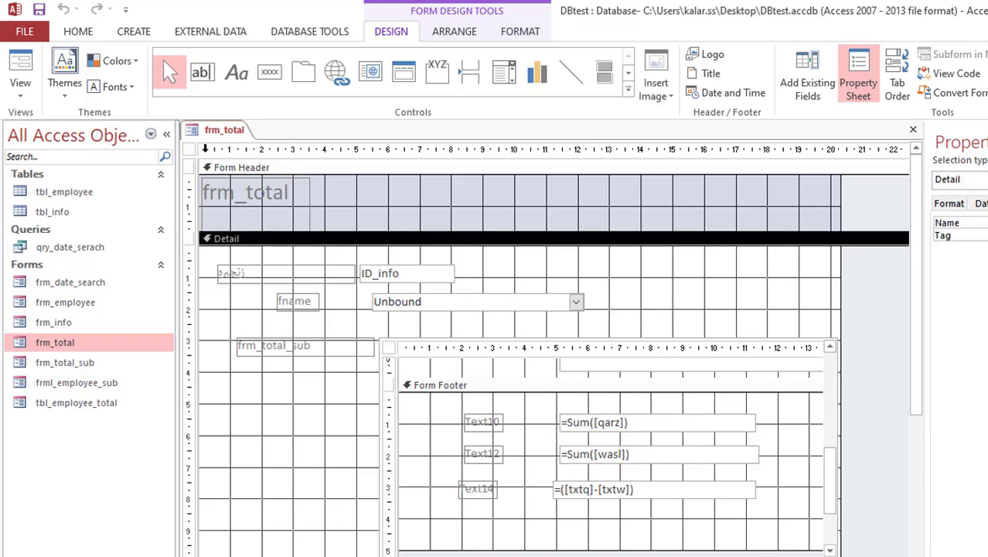
# Shrink the frm_total_sub subform to about 2.3 cm wide and 4.2 cm high and place it just below its label
pyautogui.click(718, 346)
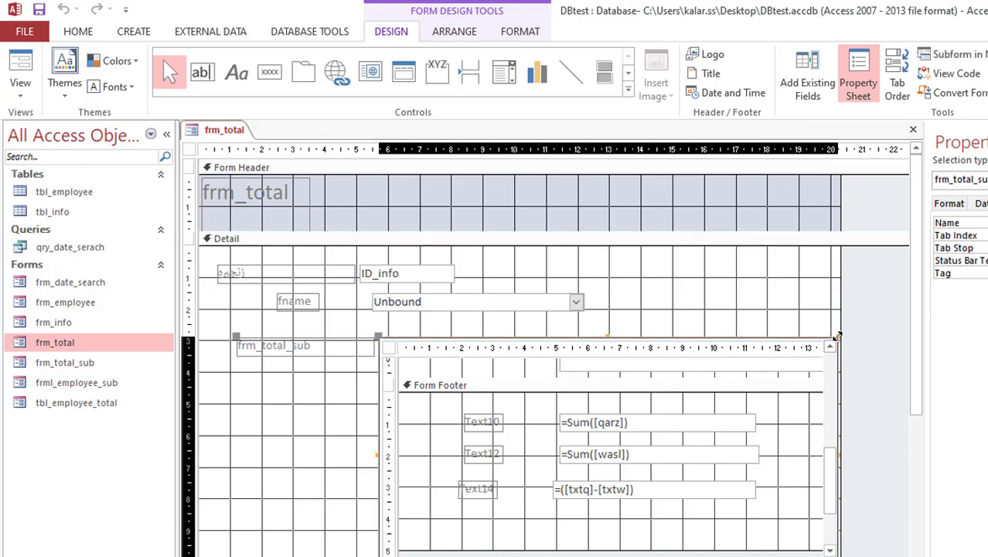
pyautogui.moveTo(837, 337); pyautogui.dragTo(453, 442)
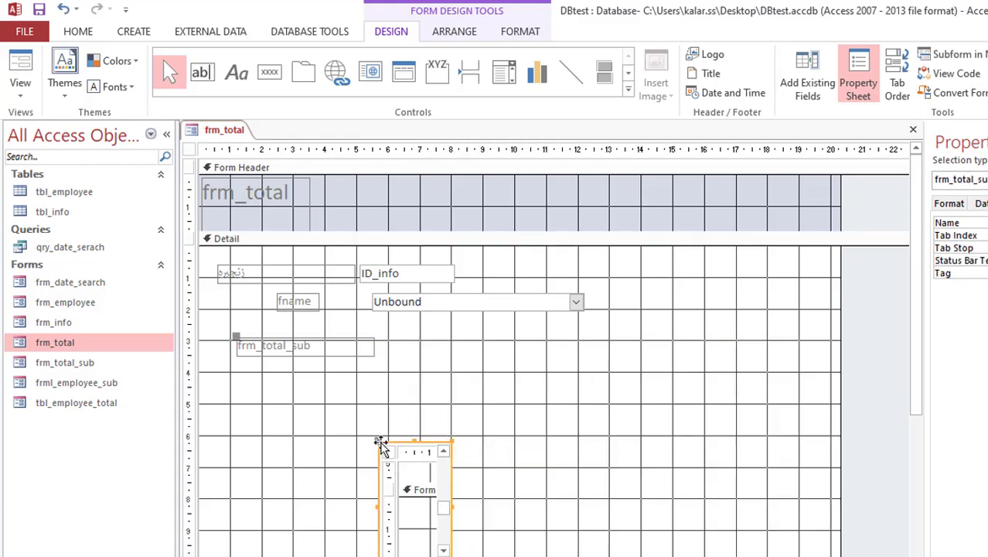
pyautogui.moveTo(381, 443); pyautogui.dragTo(263, 367)
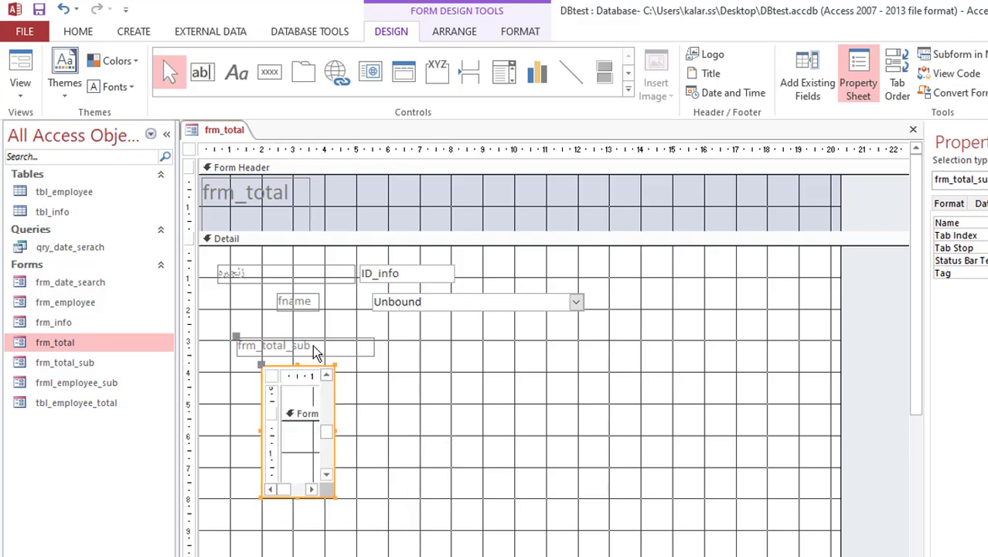
pyautogui.click(427, 373)
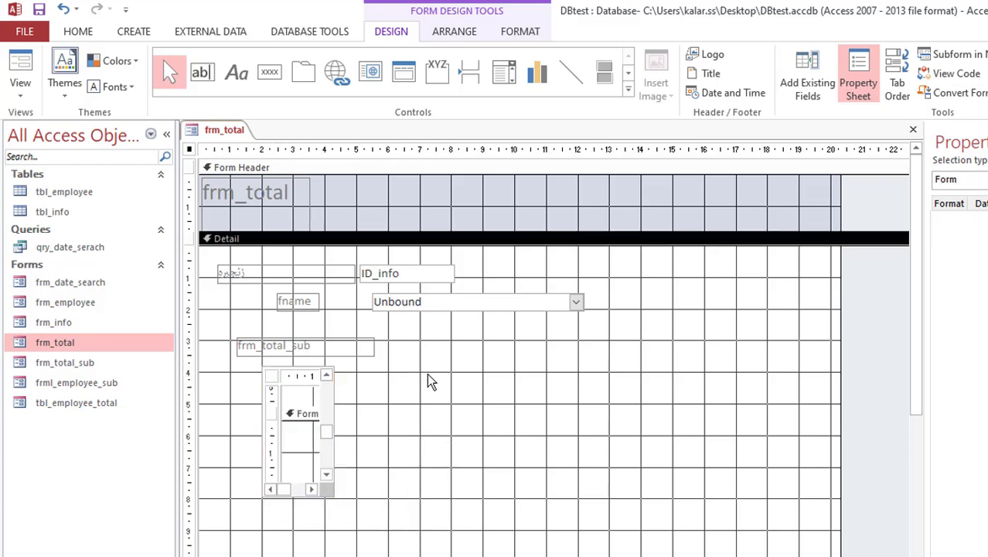
# Add three unbound text boxes about 5 to 6 cm wide, one below the other, beside the subform in the Detail section
pyautogui.click(205, 78)
pyautogui.moveTo(631, 347); pyautogui.dragTo(462, 365)
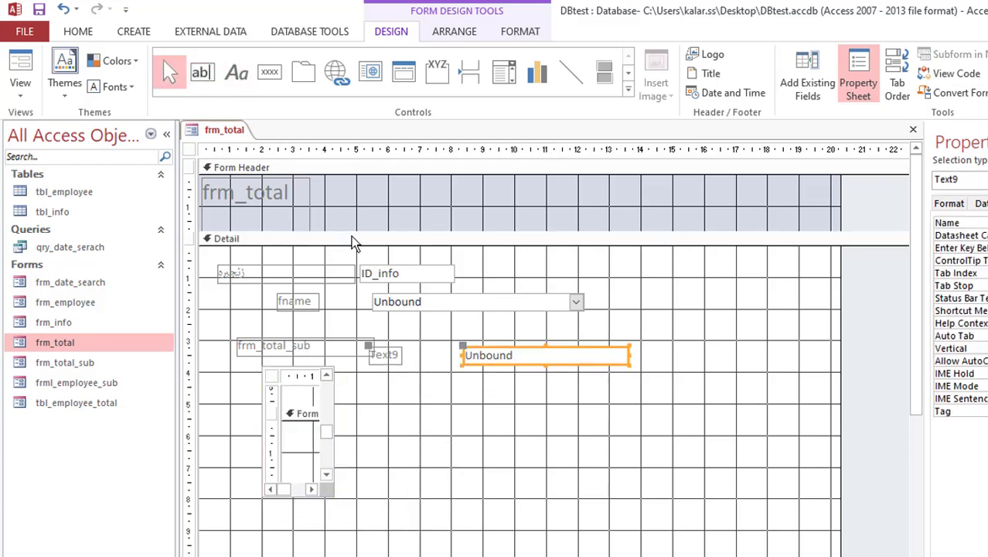
pyautogui.click(201, 73)
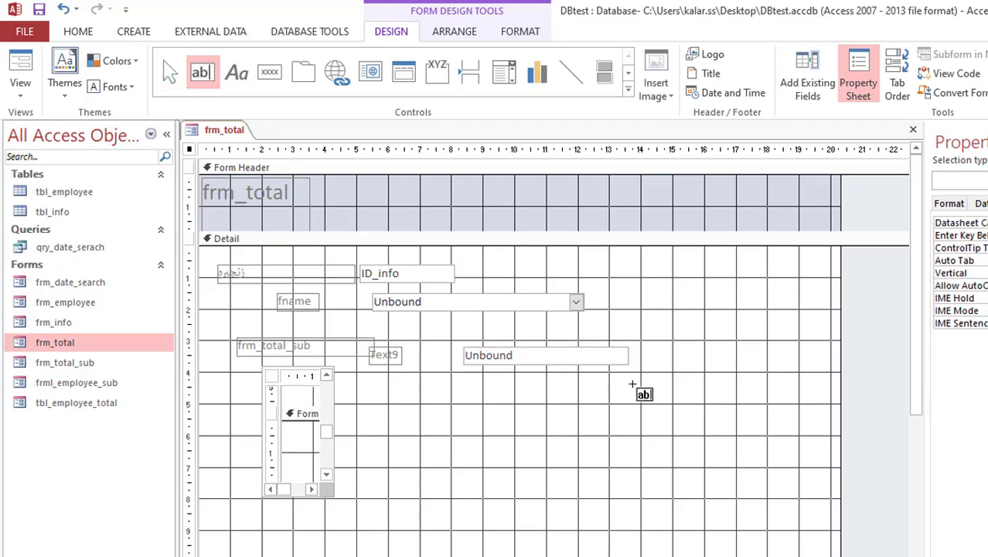
pyautogui.moveTo(633, 384)
pyautogui.mouseDown()
pyautogui.moveTo(514, 415)
pyautogui.moveTo(470, 412)
pyautogui.moveTo(463, 402)
pyautogui.mouseUp()
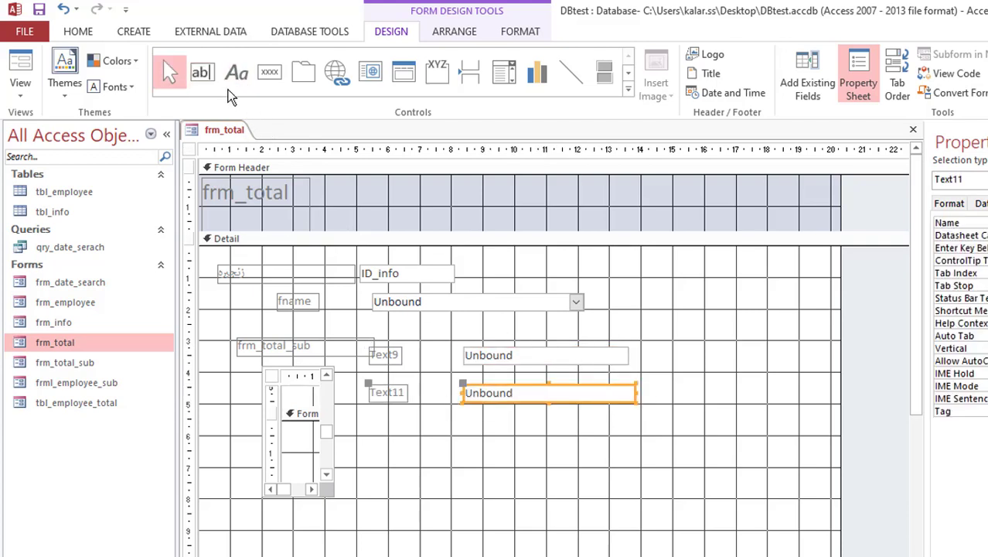
pyautogui.click(215, 79)
pyautogui.moveTo(648, 430); pyautogui.dragTo(447, 447)
# Set the control source of the first unbound text box to =[frm_total_sub]![txtq] using the Expression Builder
pyautogui.click(509, 355)
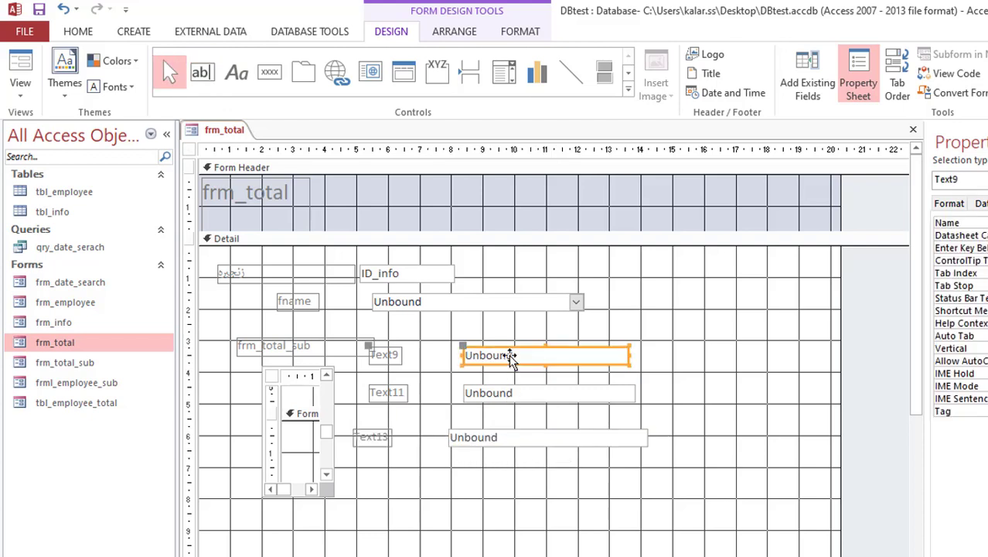
pyautogui.click(333, 402)
pyautogui.scroll(-2, 311, 427)
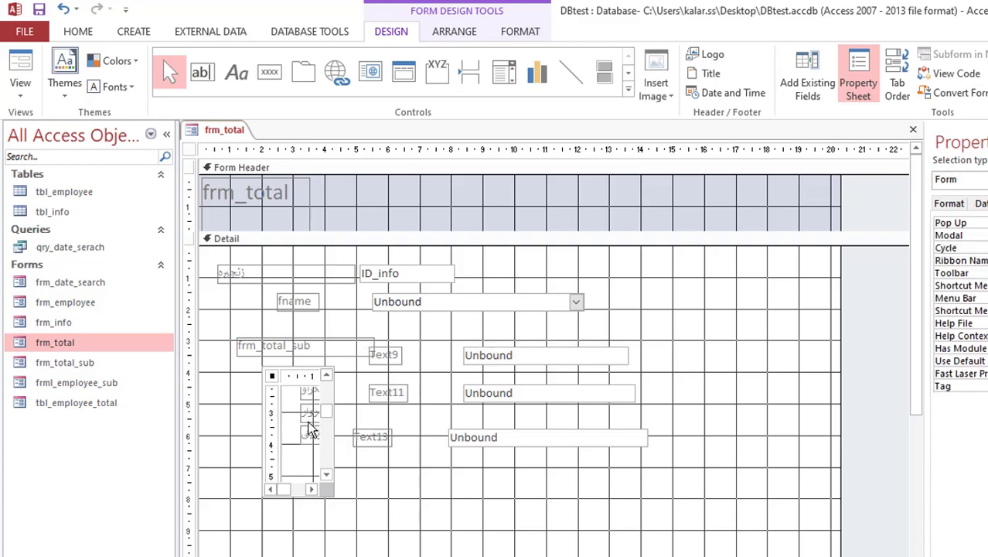
pyautogui.click(518, 358)
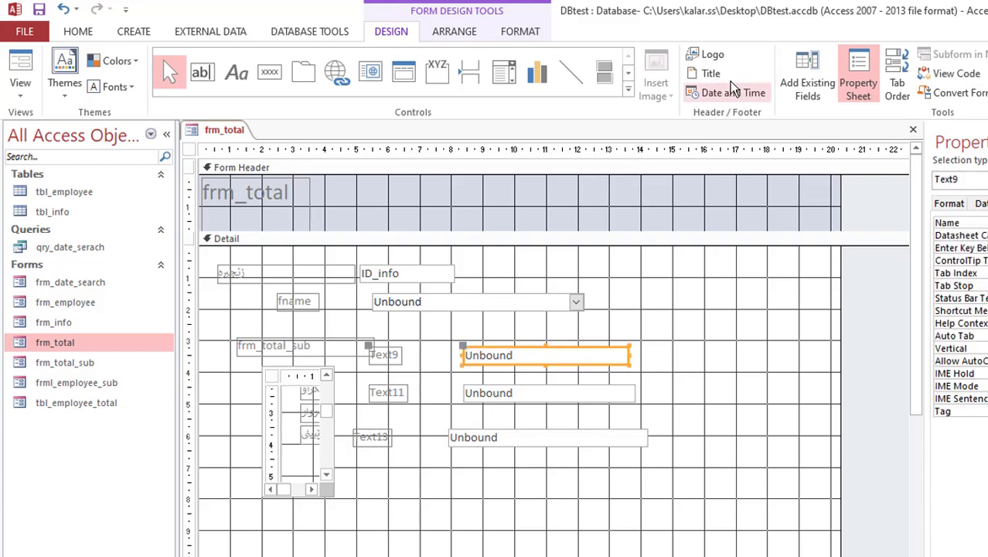
pyautogui.click(981, 204)
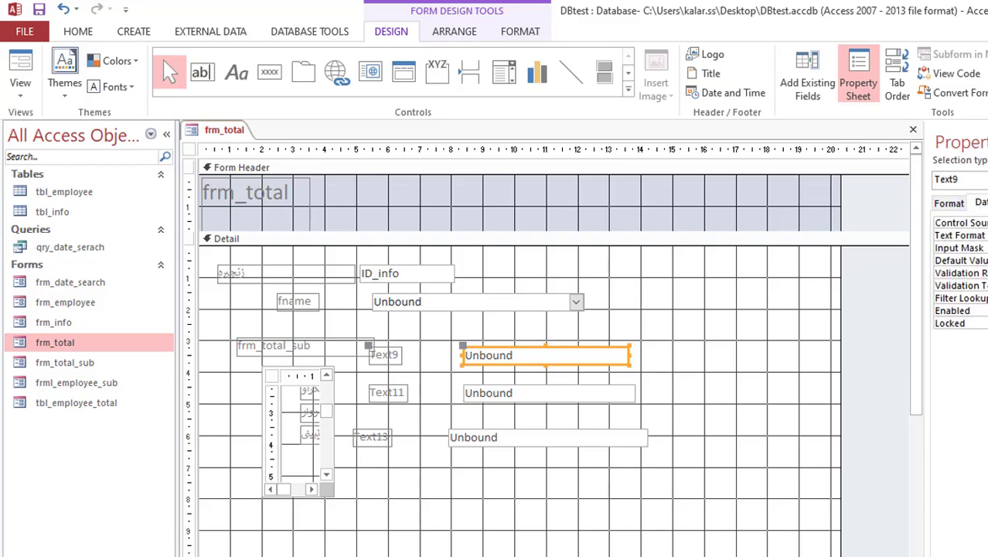
pyautogui.hotkey('ctrl', 'F2')
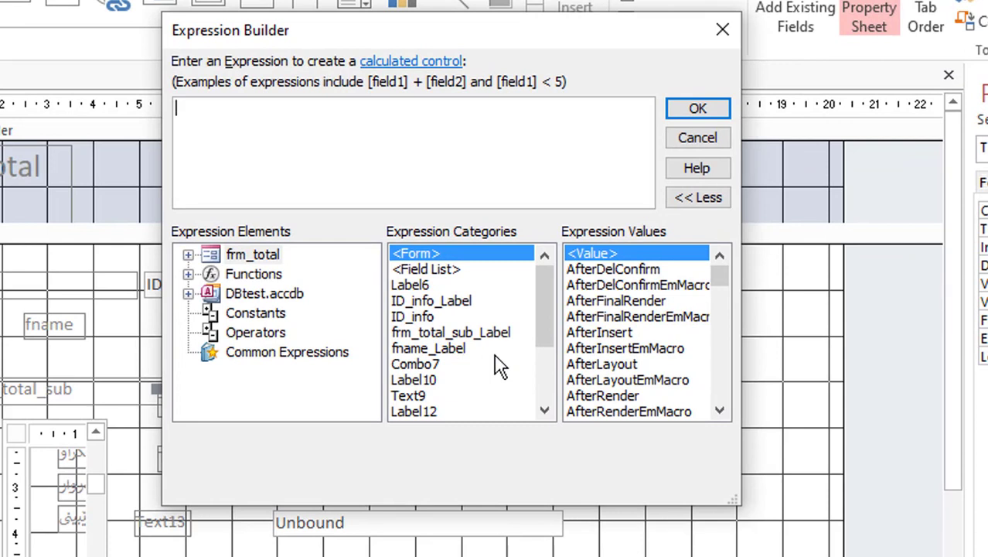
pyautogui.moveTo(544, 313); pyautogui.dragTo(542, 347)
pyautogui.doubleClick(455, 365)
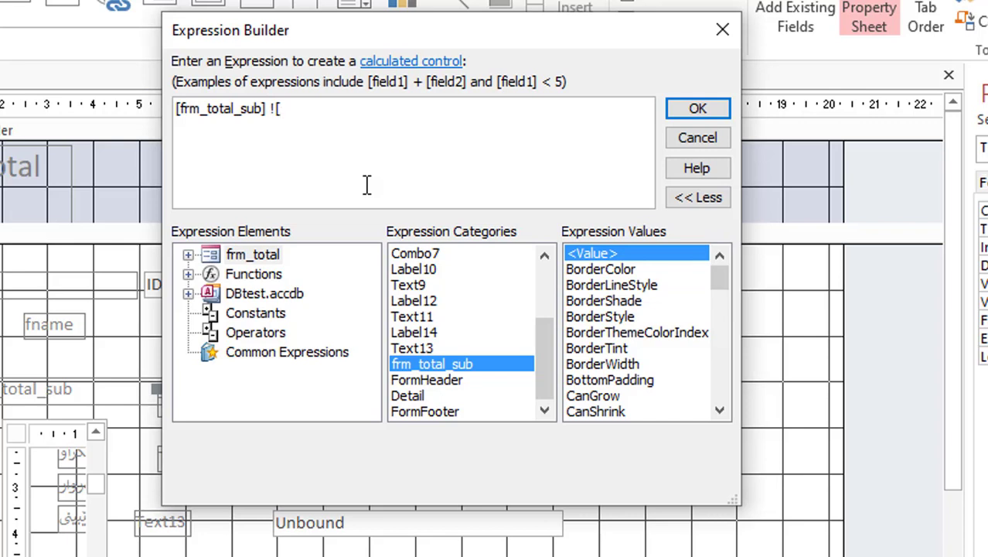
pyautogui.write('![txtq')
pyautogui.click(697, 110)
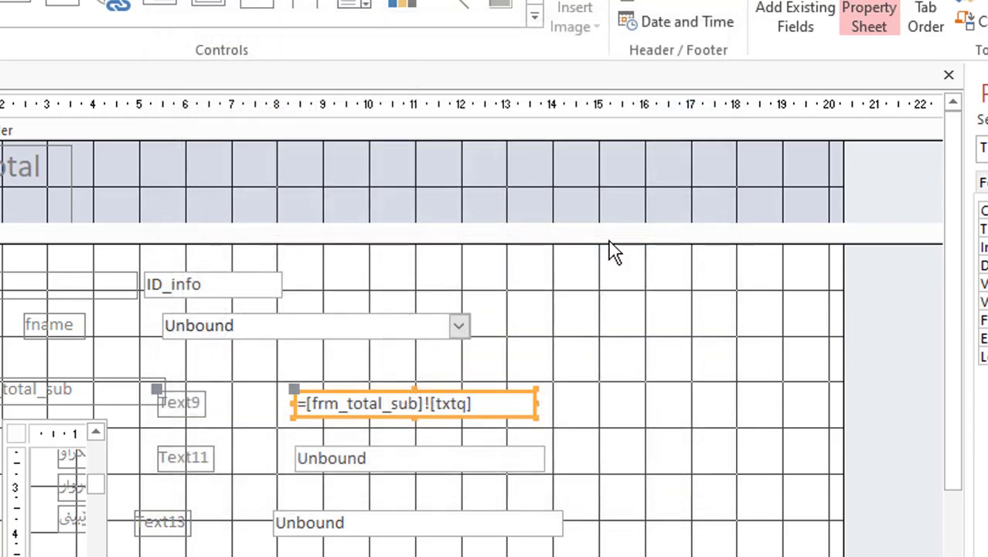
# Set the control source of the second unbound text box to =[frm_total_sub]![txtw] using the Expression Builder
pyautogui.click(431, 463)
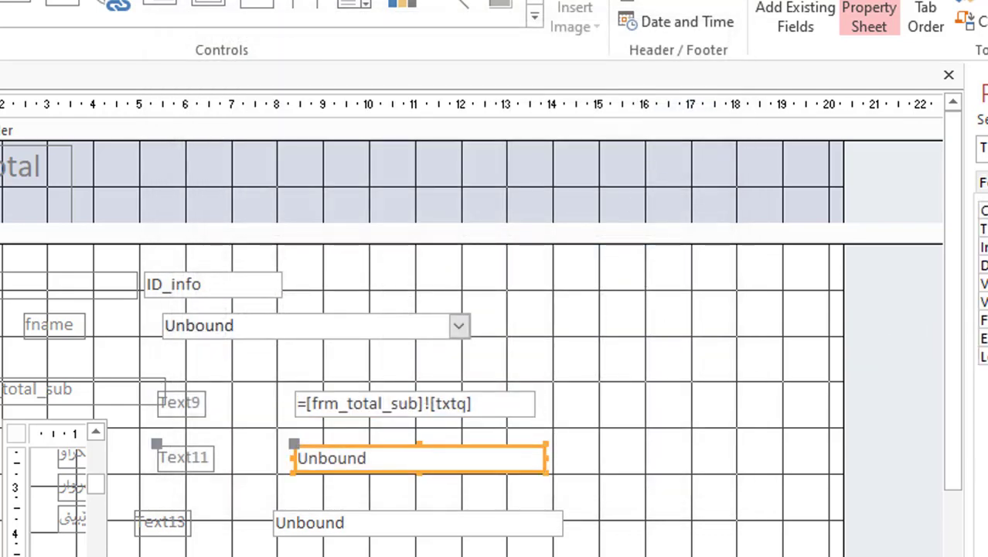
pyautogui.hotkey('ctrl', 'F2')
pyautogui.scroll(-3, 510, 387)
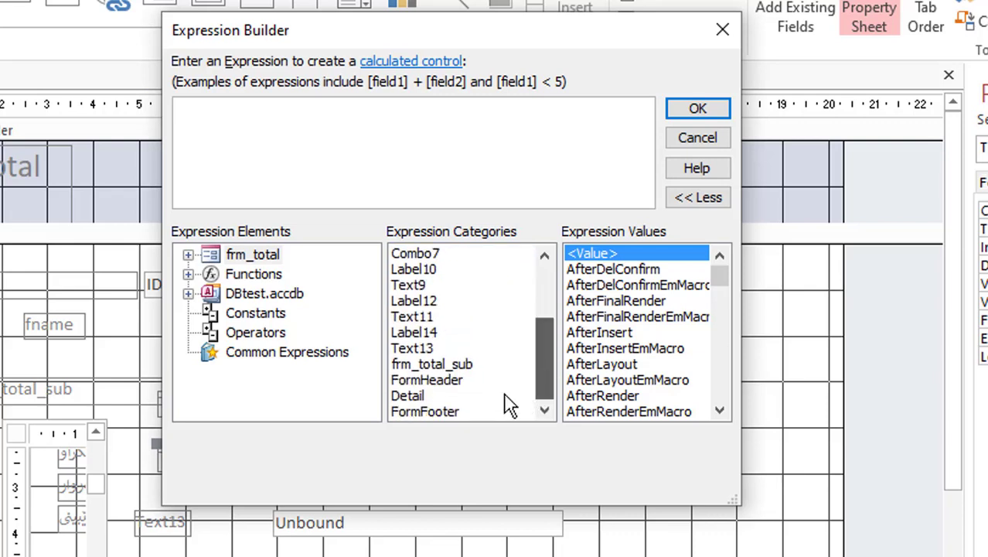
pyautogui.doubleClick(433, 364)
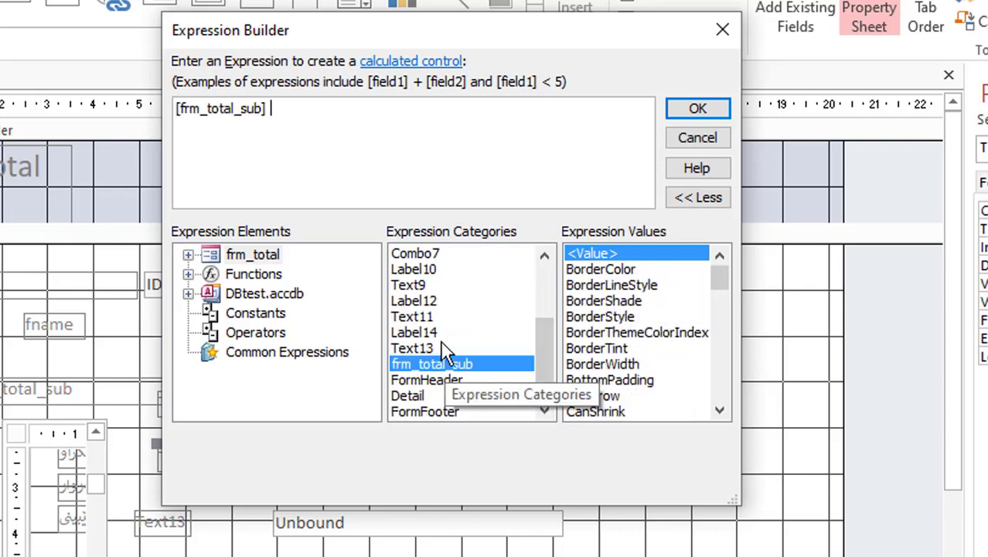
pyautogui.write('![')
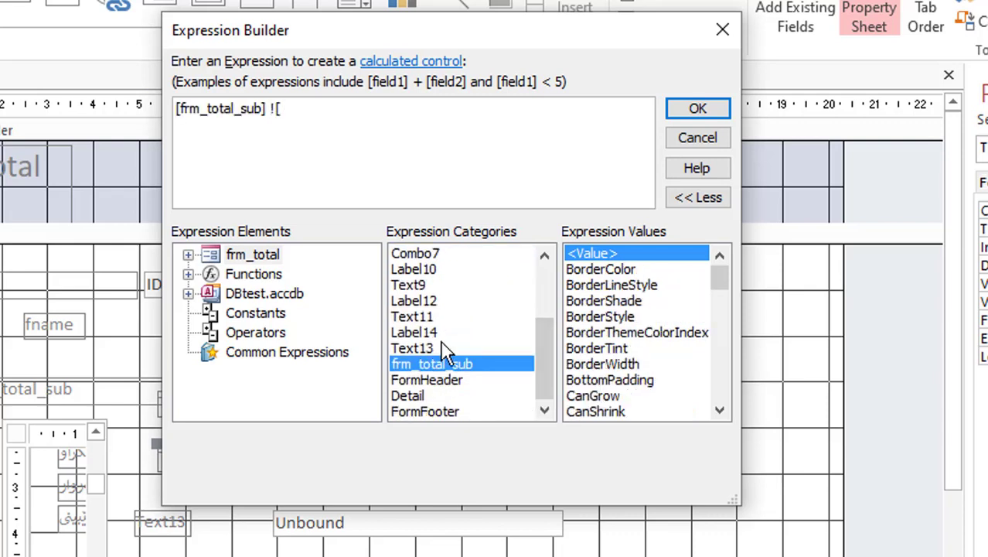
pyautogui.write('txtw]')
pyautogui.click(683, 114)
# Set the control source of the third unbound text box to =[frm_total_sub]![txt_total] using the Expression Builder
pyautogui.click(388, 520)
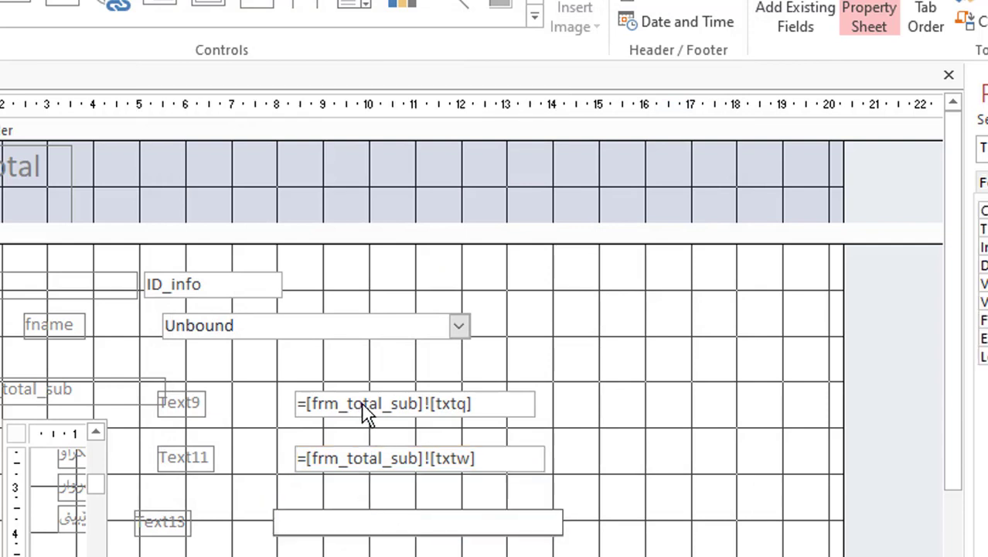
pyautogui.click(369, 408)
pyautogui.click(381, 464)
pyautogui.click(379, 522)
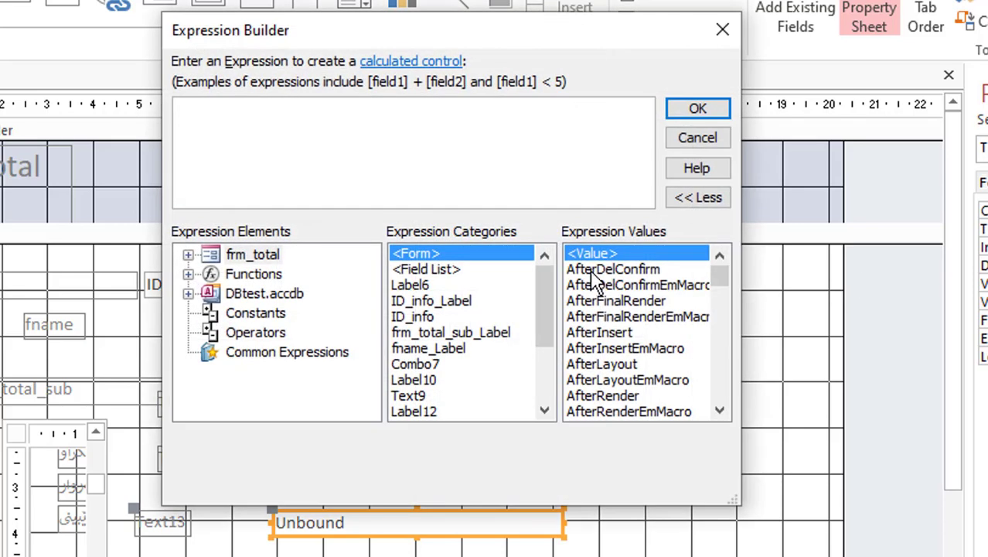
pyautogui.click(547, 352)
pyautogui.doubleClick(445, 365)
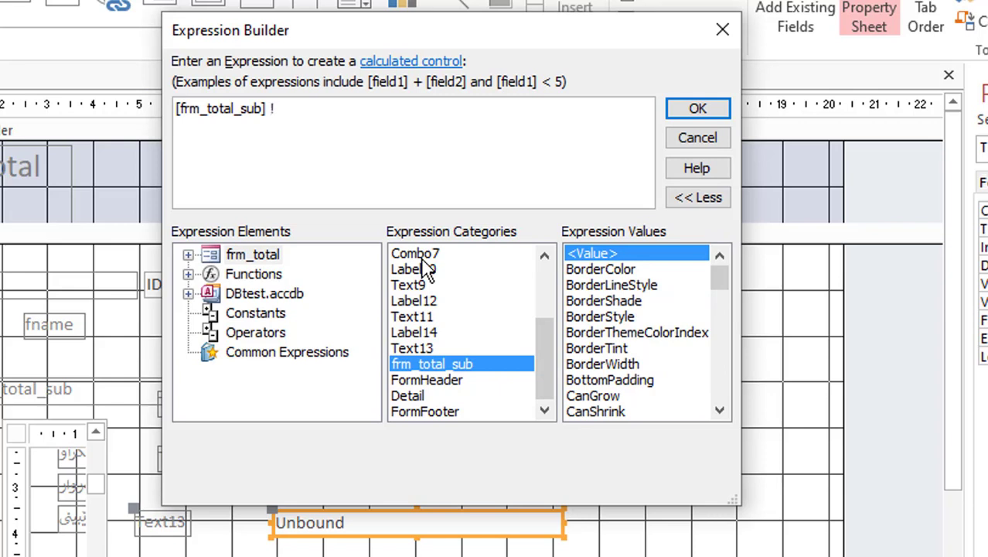
pyautogui.write('![txt_total')
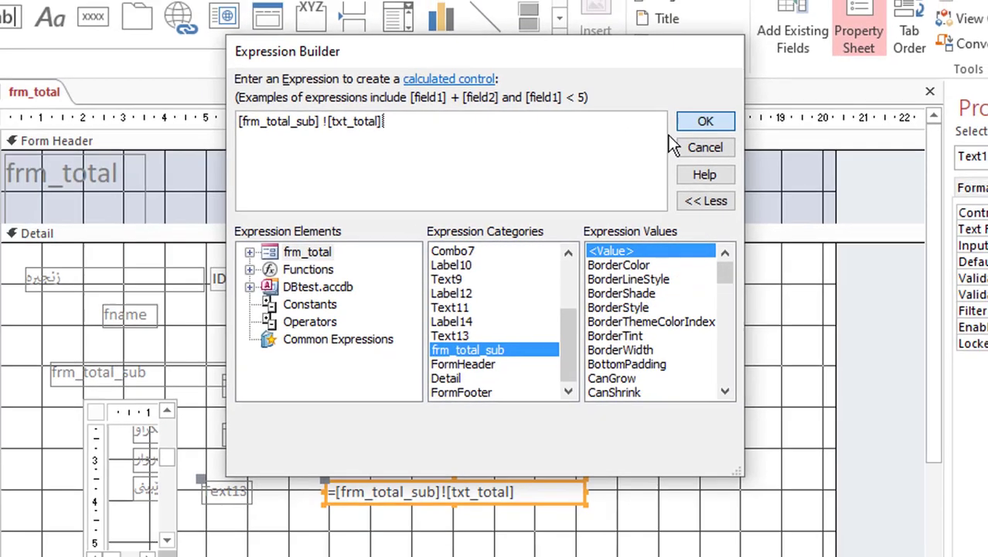
pyautogui.click(696, 109)
# Show frm_total in Form View, choose an employee in the fname lookup and check the totals in the calculated text boxes
pyautogui.click(22, 66)
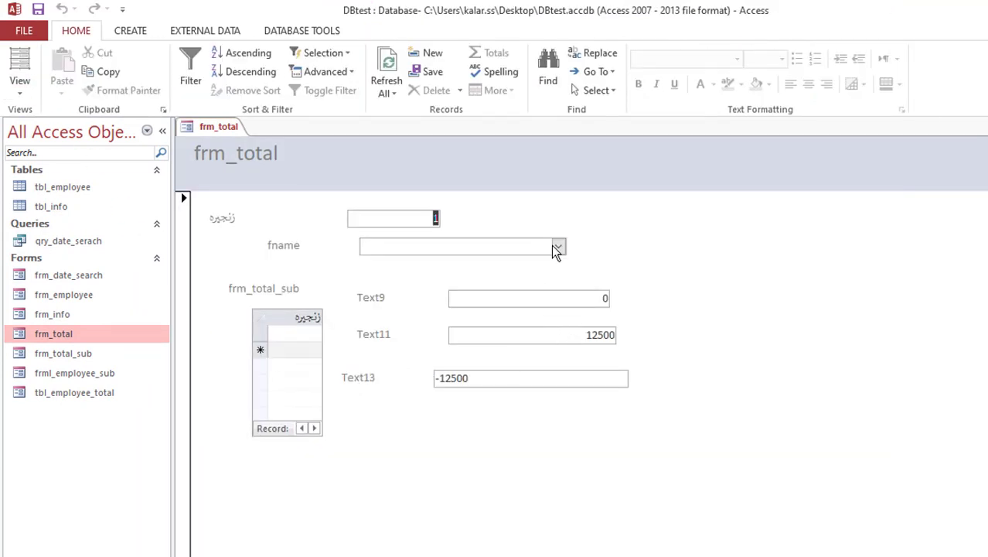
pyautogui.click(557, 246)
pyautogui.click(459, 328)
pyautogui.moveTo(573, 298); pyautogui.dragTo(633, 301)
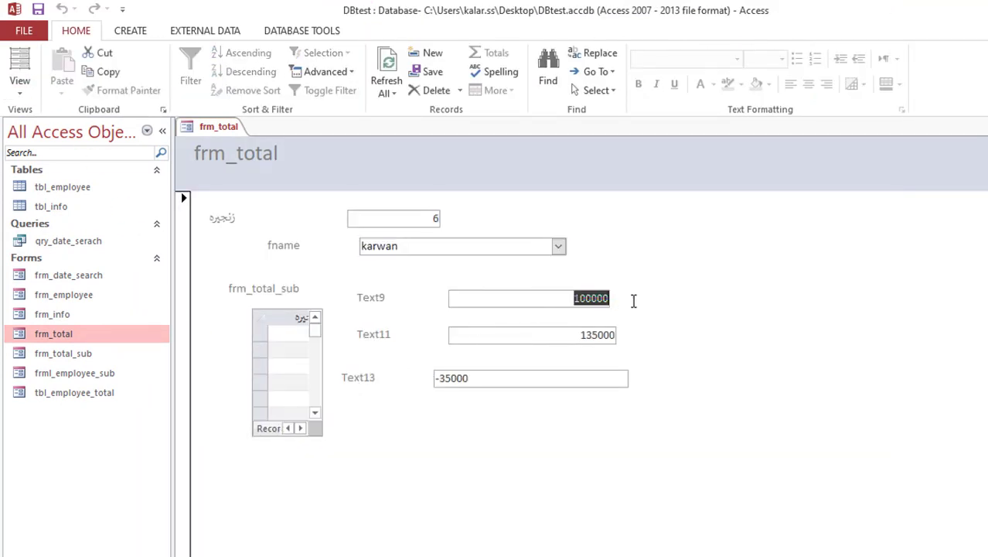
pyautogui.moveTo(577, 335); pyautogui.dragTo(622, 338)
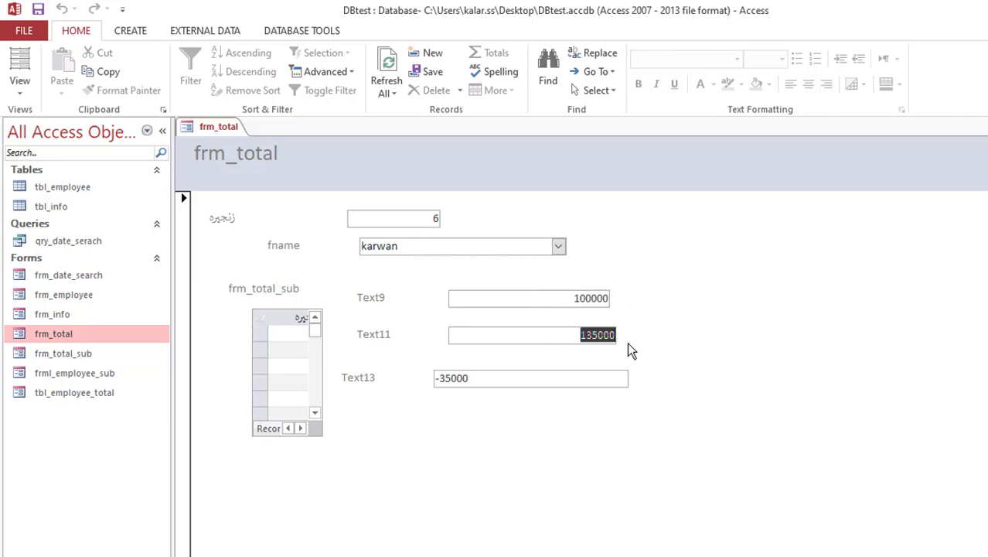